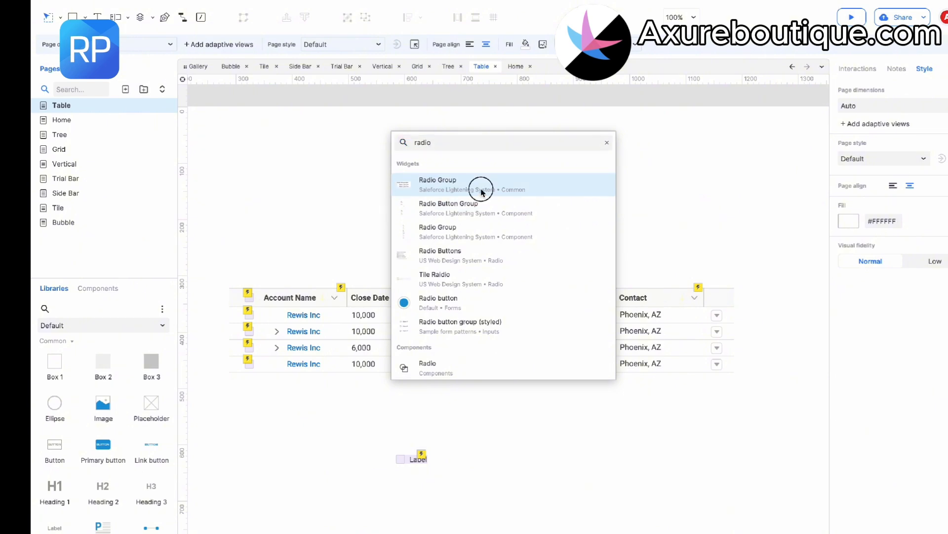
Step: Add the Radio Group widget from the Salesforce Lightening System's Common widgets beside the checkbox label below the table
{"action": "left_click", "coordinate": [483, 185]}
{"action": "left_click_drag", "start_coordinate": [500, 334], "coordinate": [508, 457]}
{"action": "left_click", "coordinate": [496, 199]}
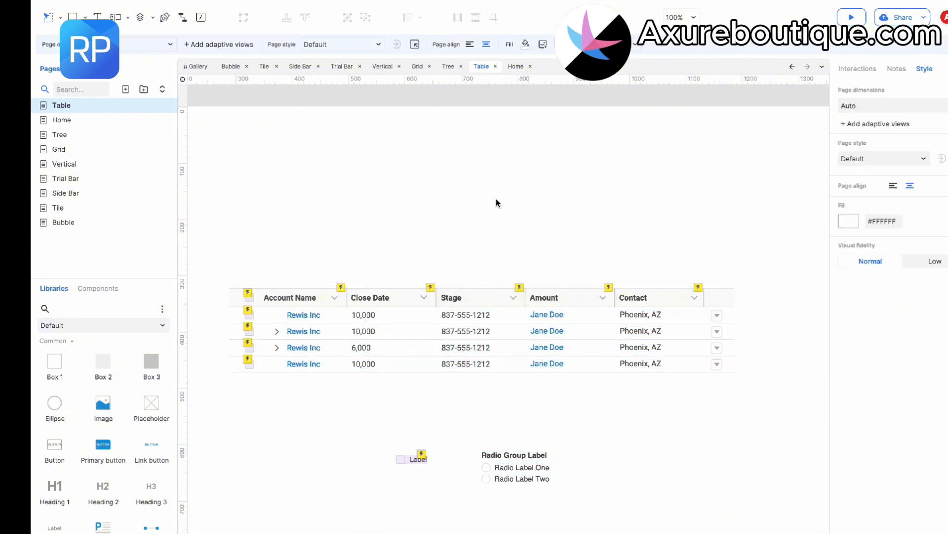
Step: Use the quick search's go-to option to open the Avatar Group and Setup Assistant components
{"action": "double_click", "coordinate": [496, 199]}
{"action": "left_click", "coordinate": [463, 167]}
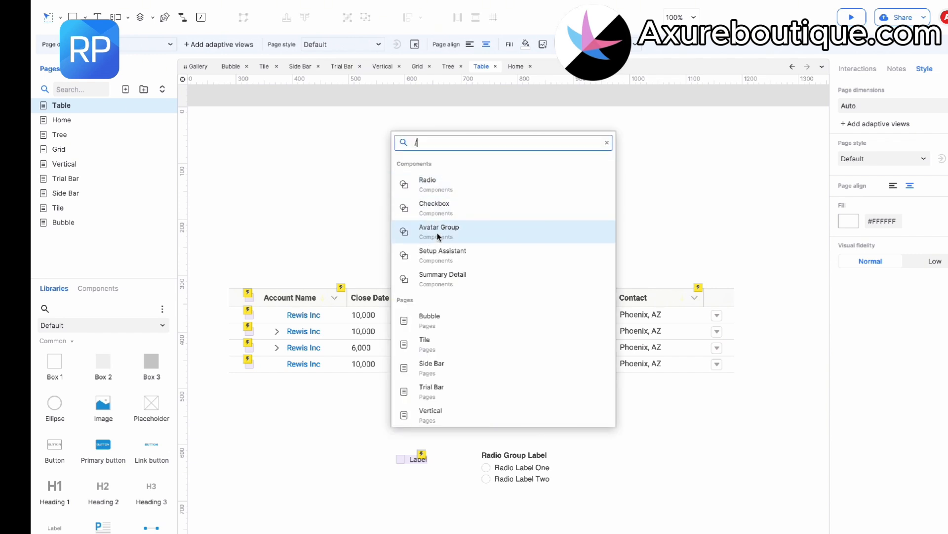
{"action": "left_click", "coordinate": [437, 236]}
{"action": "double_click", "coordinate": [437, 236]}
{"action": "left_click", "coordinate": [450, 168]}
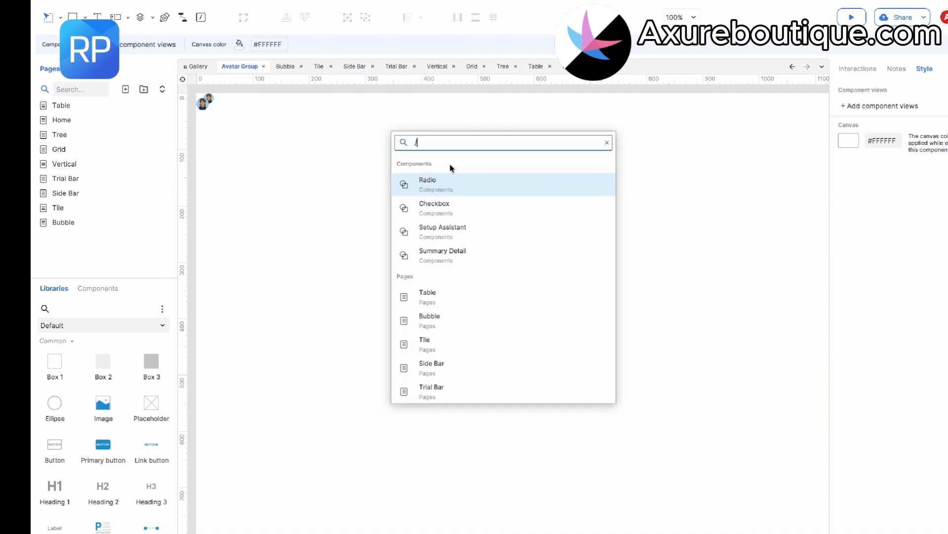
{"action": "left_click", "coordinate": [455, 233]}
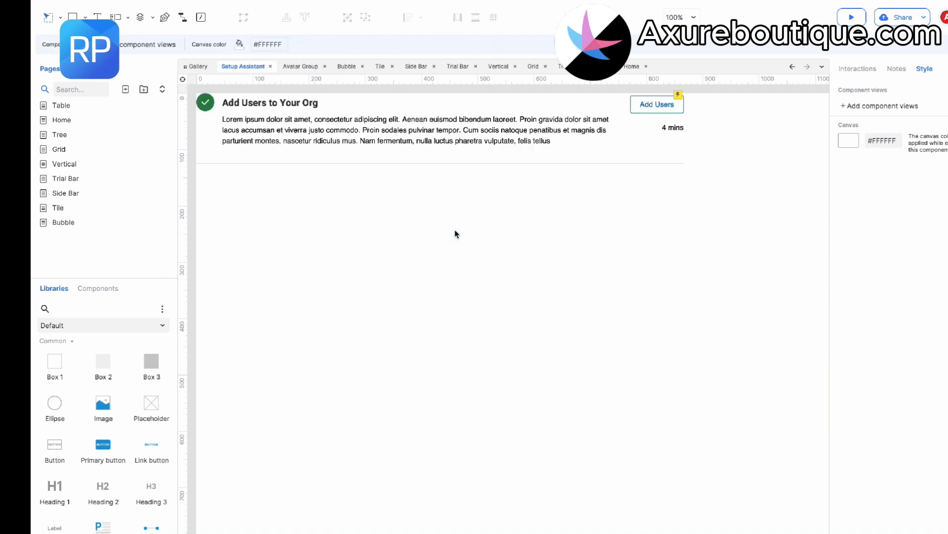
Step: Open the Tile and Tree pages through the quick search's page and component list
{"action": "double_click", "coordinate": [455, 232]}
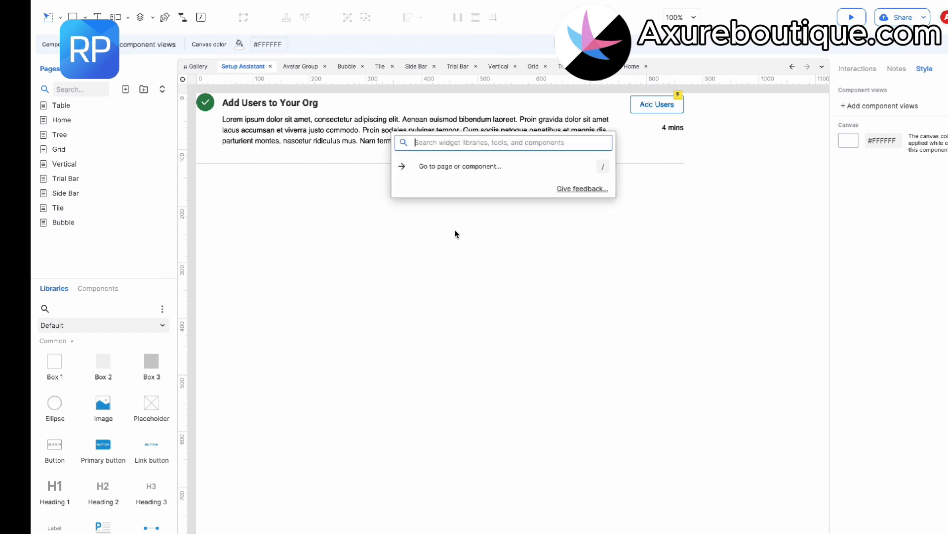
{"action": "left_click", "coordinate": [463, 168]}
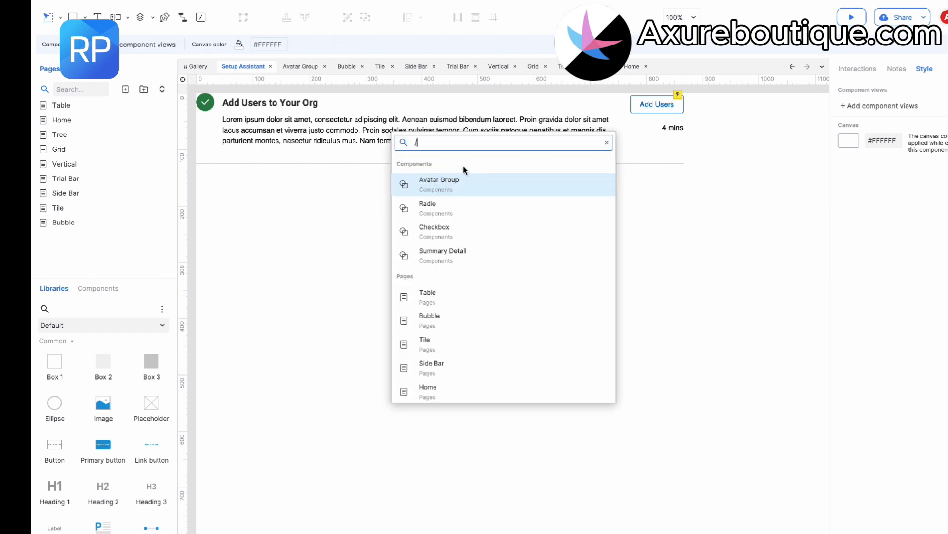
{"action": "left_click", "coordinate": [455, 339]}
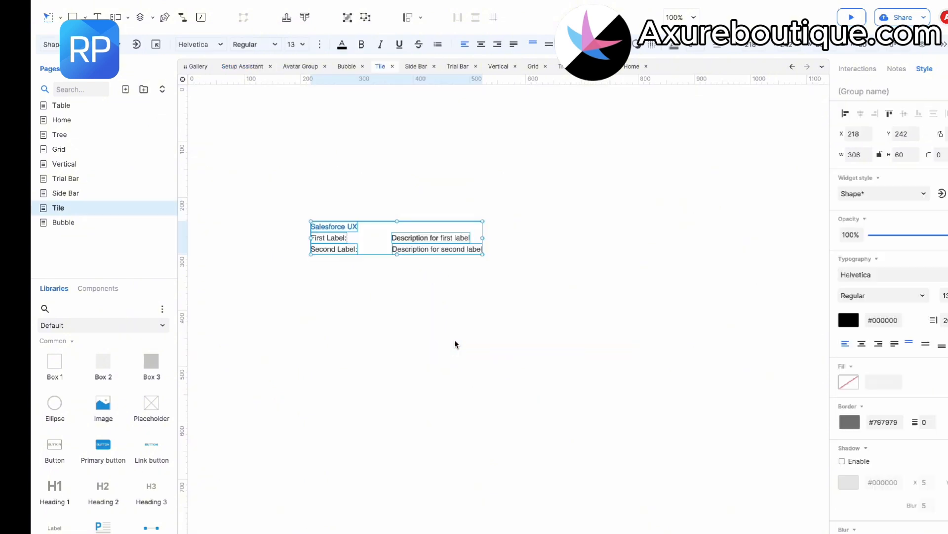
{"action": "double_click", "coordinate": [454, 339]}
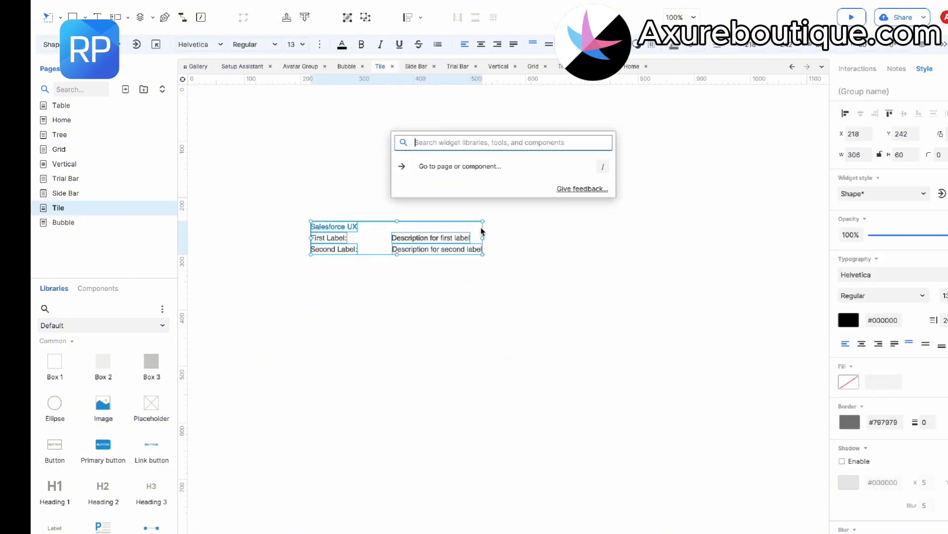
{"action": "left_click", "coordinate": [461, 167]}
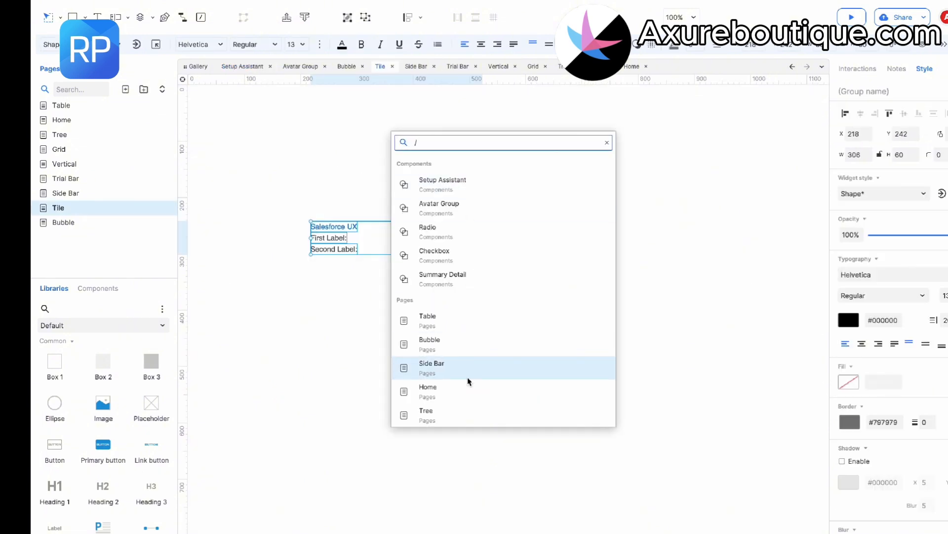
{"action": "left_click", "coordinate": [461, 410]}
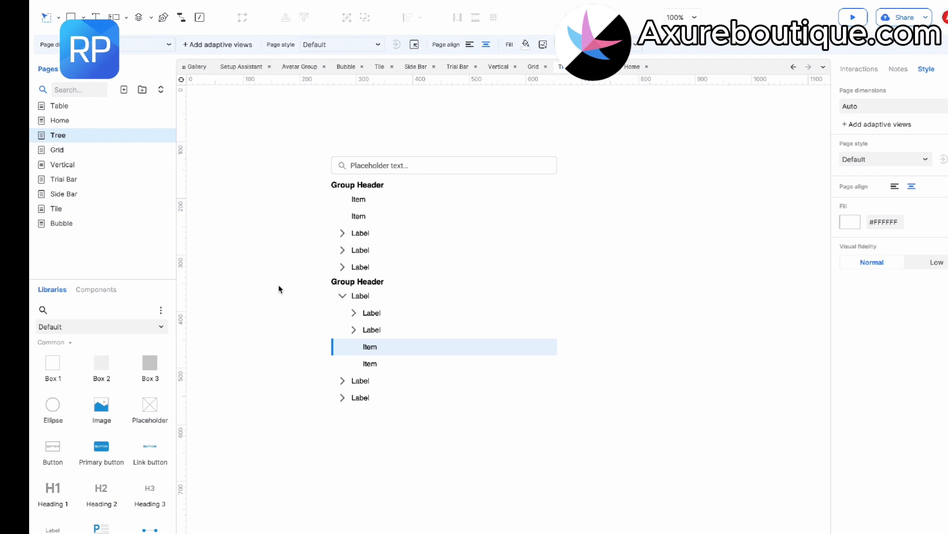
Step: Browse the page thumbnails in the Gallery and open the Tile page from its thumbnail
{"action": "left_click", "coordinate": [192, 67]}
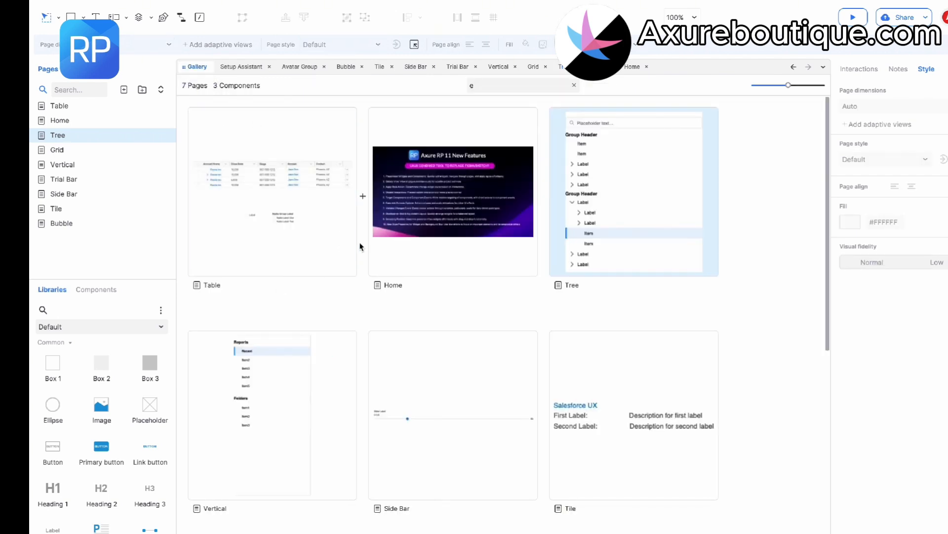
{"action": "scroll", "coordinate": [360, 245], "scroll_direction": "down", "scroll_amount": 5}
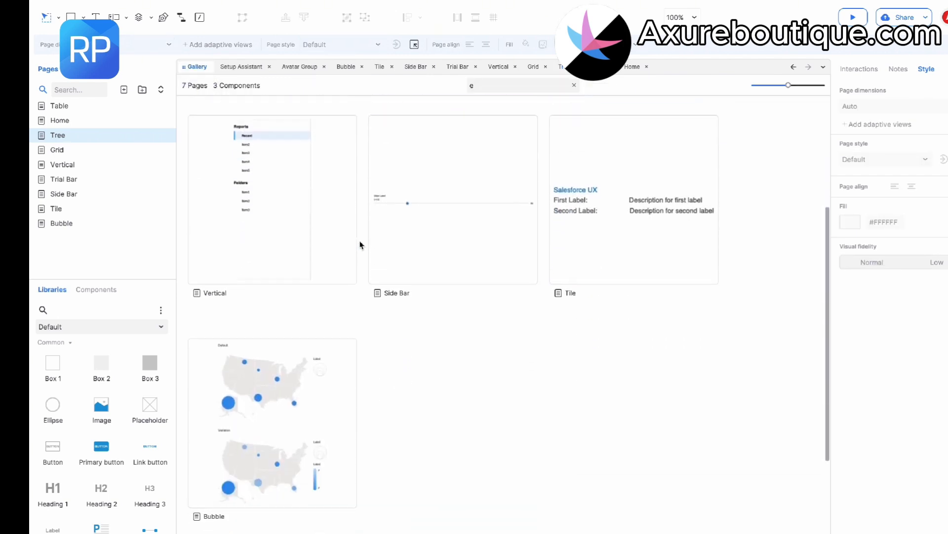
{"action": "scroll", "coordinate": [360, 246], "scroll_direction": "up", "scroll_amount": 5}
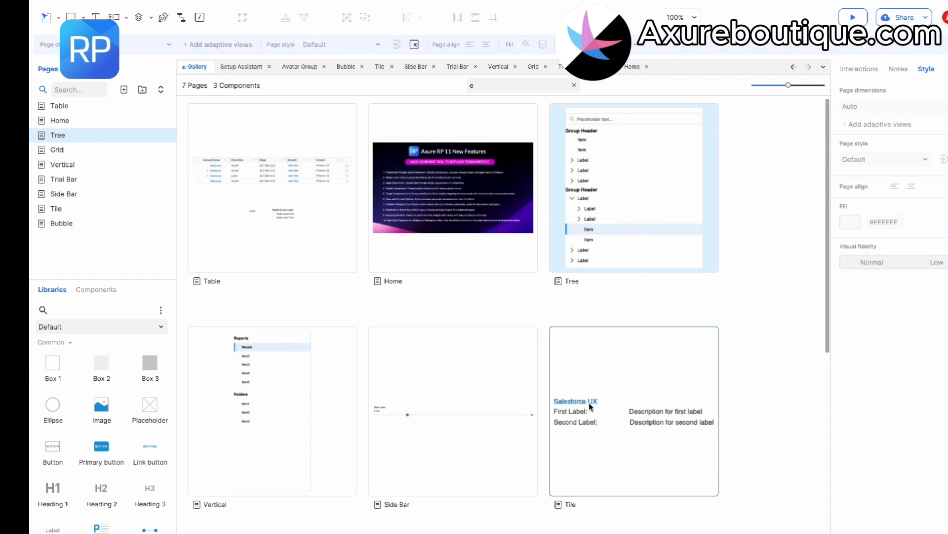
{"action": "left_click", "coordinate": [590, 407]}
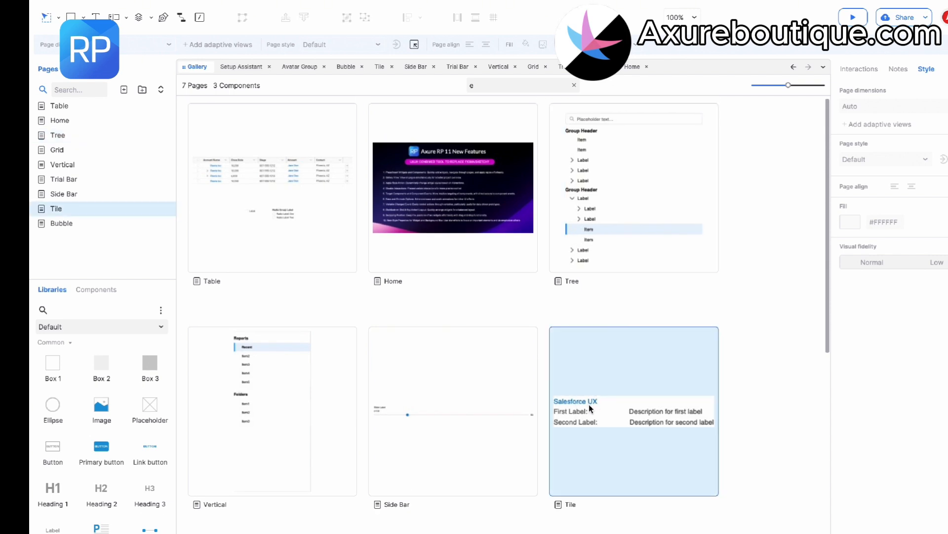
{"action": "double_click", "coordinate": [590, 407]}
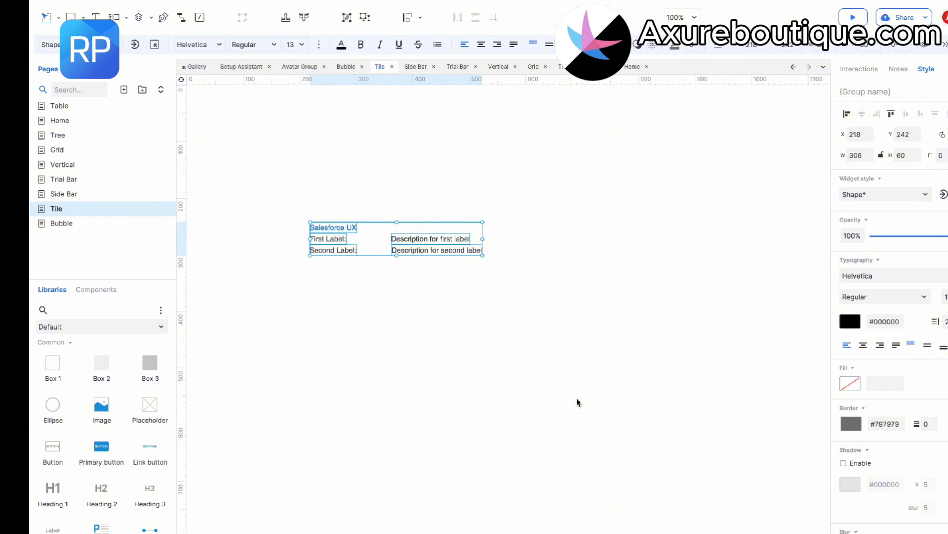
Step: Return to the Gallery and open another page from the lower thumbnails
{"action": "left_click", "coordinate": [199, 69]}
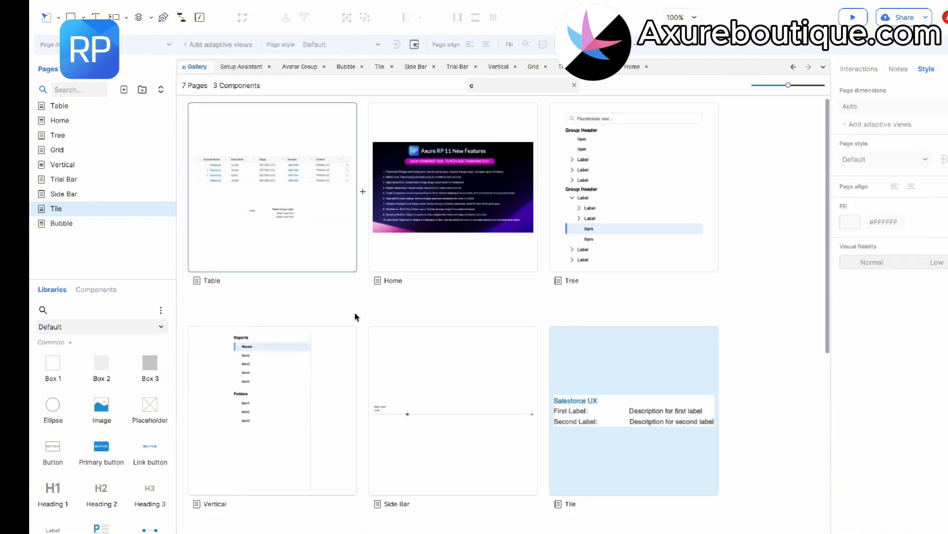
{"action": "scroll", "coordinate": [336, 346], "scroll_direction": "down", "scroll_amount": 5}
{"action": "double_click", "coordinate": [303, 388]}
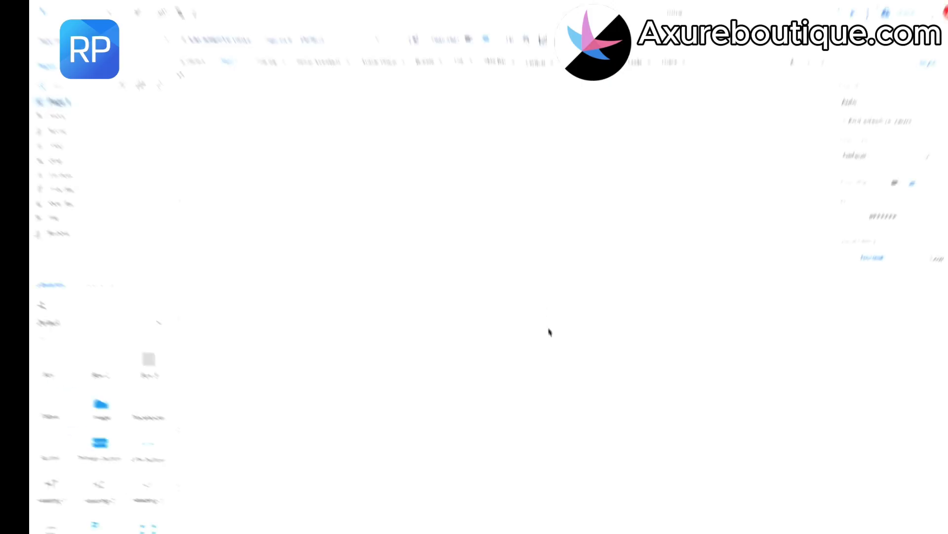
Step: Add a Primary button at X 436, Y 313 and a 300 × 226 Box 2 above it at X 356, Y 42
{"action": "left_click_drag", "start_coordinate": [101, 447], "coordinate": [435, 265]}
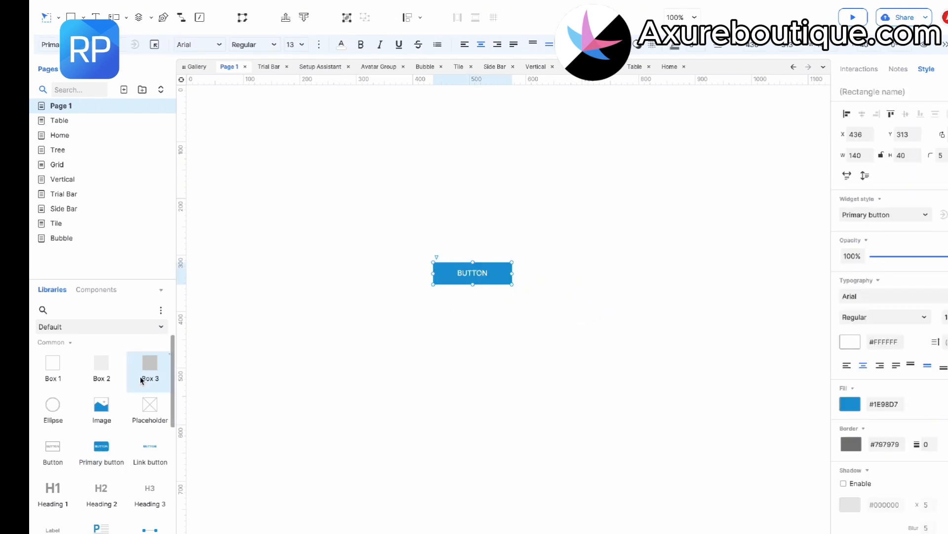
{"action": "left_click_drag", "start_coordinate": [101, 365], "coordinate": [388, 123]}
{"action": "left_click_drag", "start_coordinate": [473, 220], "coordinate": [473, 250]}
{"action": "left_click_drag", "start_coordinate": [485, 192], "coordinate": [484, 178]}
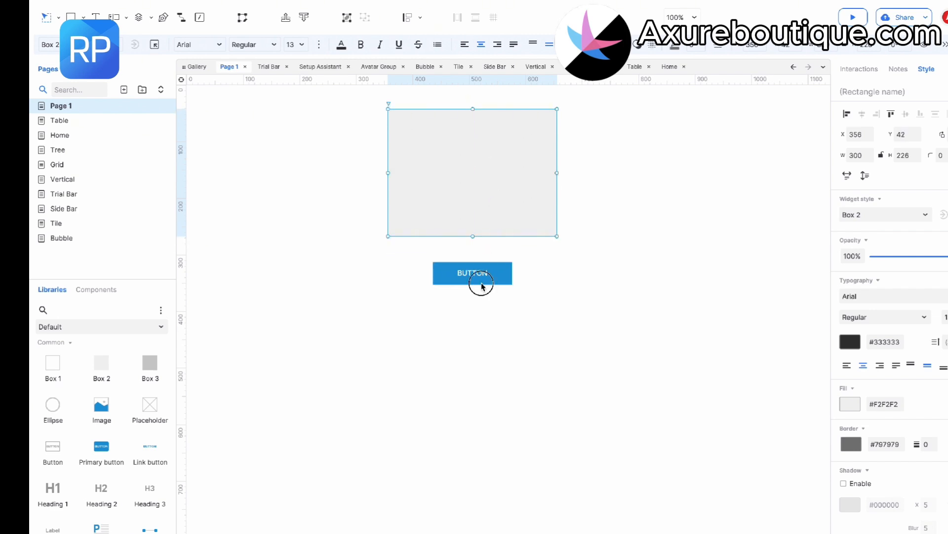
Step: Give the button a Click or tap interaction with an Apply style action targeting the grey rectangle
{"action": "left_click", "coordinate": [482, 279]}
{"action": "left_click", "coordinate": [860, 69]}
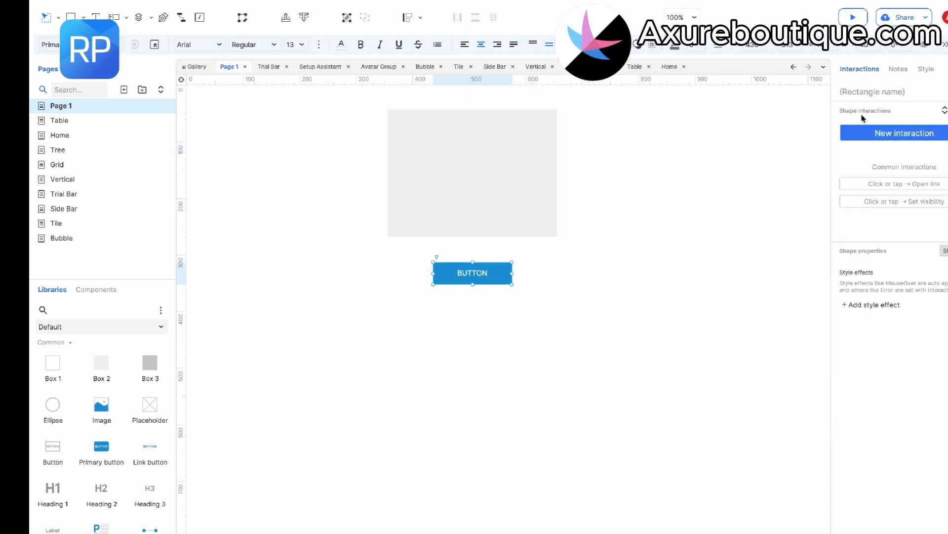
{"action": "left_click", "coordinate": [871, 132]}
{"action": "left_click", "coordinate": [871, 163]}
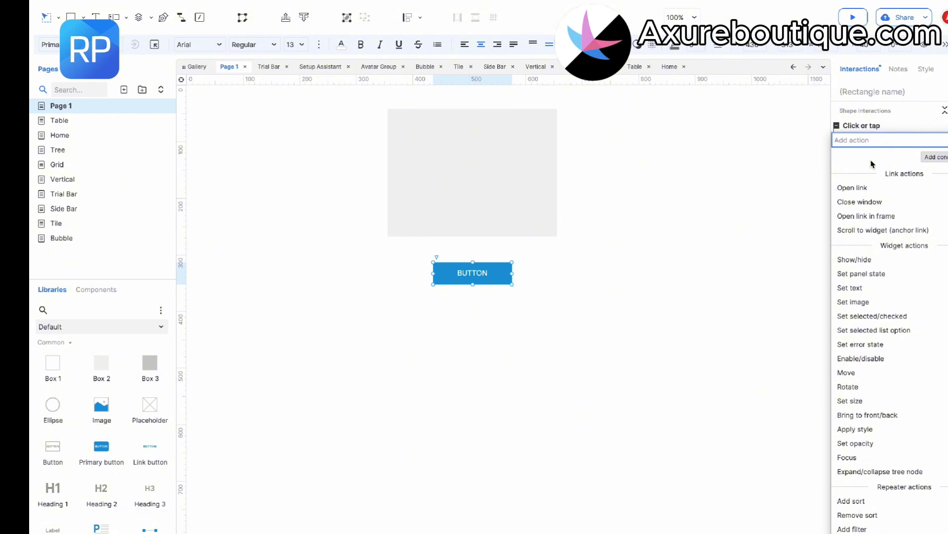
{"action": "left_click", "coordinate": [868, 429]}
{"action": "left_click", "coordinate": [885, 216]}
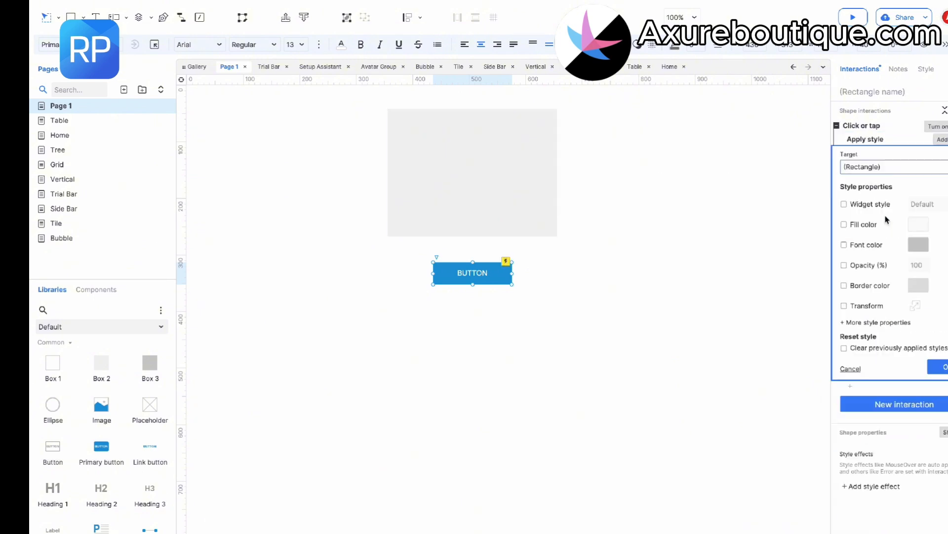
Step: Set the applied style's fill colour to a red of about #FF5757 and its border colour to blue
{"action": "left_click", "coordinate": [844, 225]}
{"action": "left_click", "coordinate": [917, 236]}
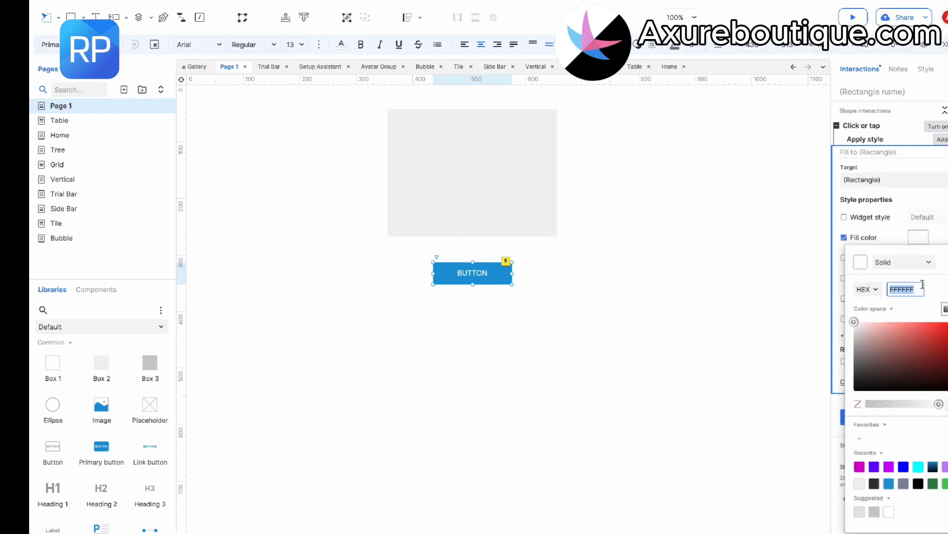
{"action": "left_click_drag", "start_coordinate": [935, 332], "coordinate": [924, 320]}
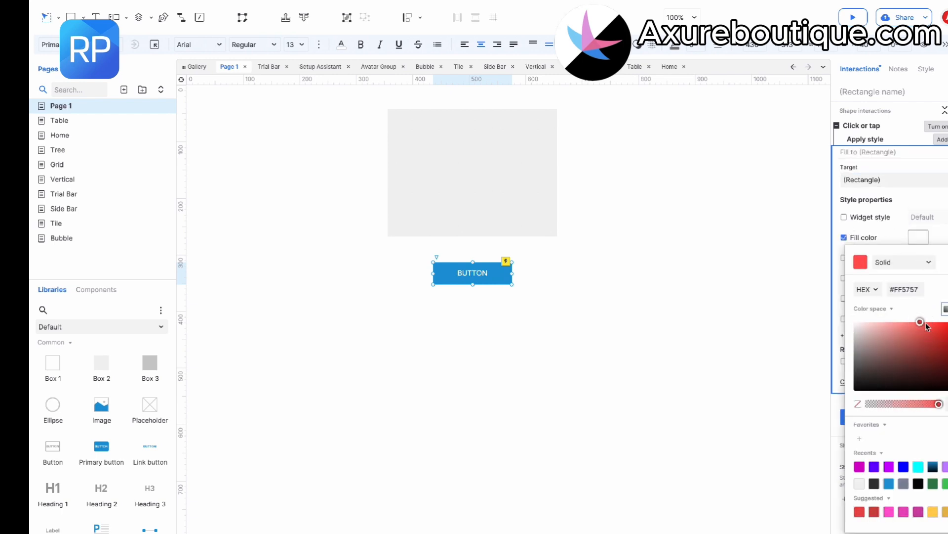
{"action": "left_click", "coordinate": [841, 260]}
{"action": "left_click", "coordinate": [844, 298]}
{"action": "left_click", "coordinate": [918, 298]}
{"action": "left_click", "coordinate": [920, 446]}
{"action": "left_click", "coordinate": [939, 381]}
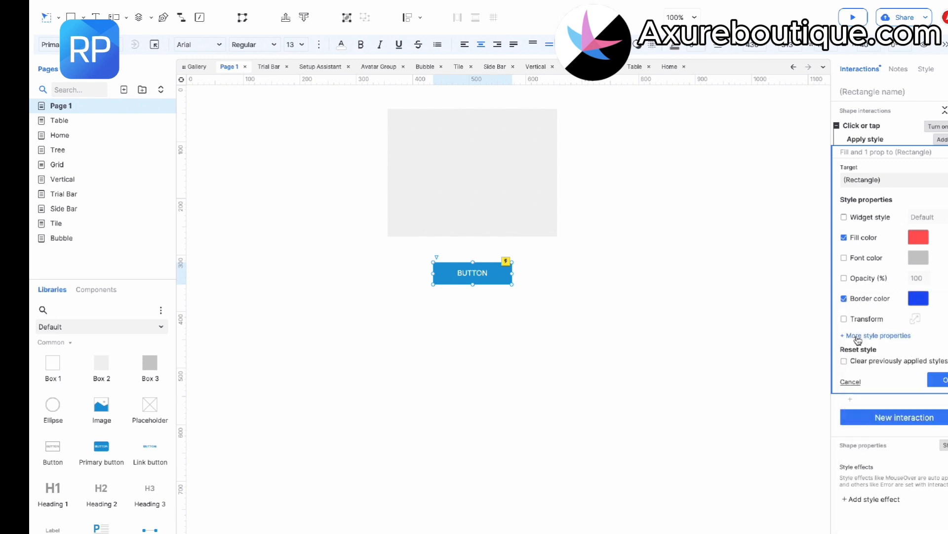
Step: Open the additional style properties and set the border width to 4 and the corner radius to 1000
{"action": "left_click", "coordinate": [859, 336]}
{"action": "scroll", "coordinate": [605, 230], "scroll_direction": "down", "scroll_amount": 1}
{"action": "left_click", "coordinate": [578, 205]}
{"action": "triple_click", "coordinate": [679, 202]}
{"action": "scroll", "coordinate": [680, 202], "scroll_direction": "down", "scroll_amount": 1}
{"action": "left_click", "coordinate": [663, 234]}
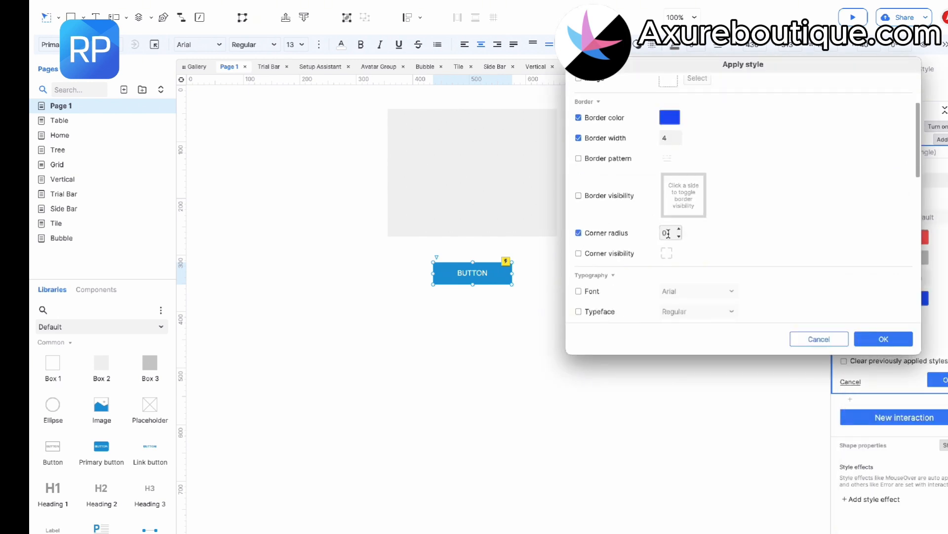
{"action": "type", "text": "1000"}
Step: Set the applied style's opacity to 60% and enable a lighter outer shadow with an X offset of 0
{"action": "scroll", "coordinate": [657, 234], "scroll_direction": "up", "scroll_amount": 2}
{"action": "scroll", "coordinate": [656, 235], "scroll_direction": "down", "scroll_amount": 5}
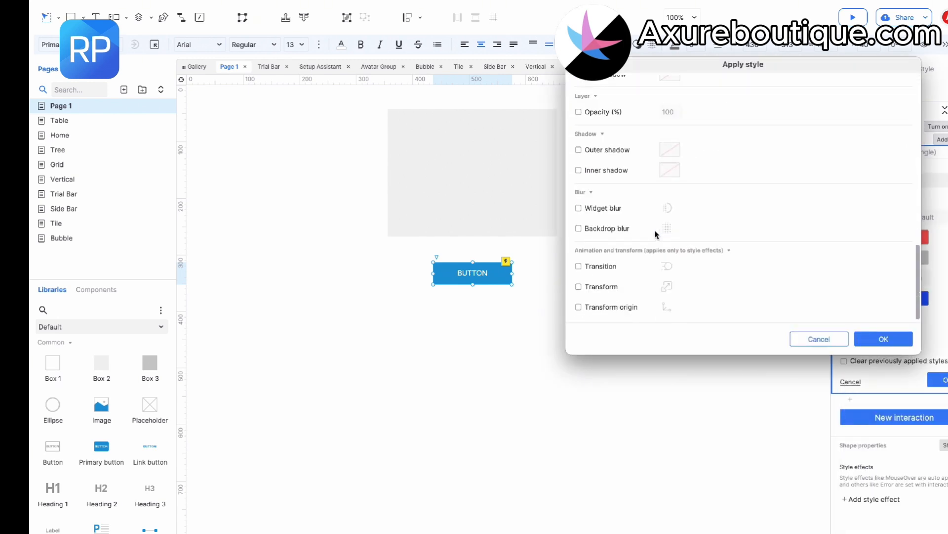
{"action": "left_click", "coordinate": [579, 112]}
{"action": "left_click", "coordinate": [670, 149]}
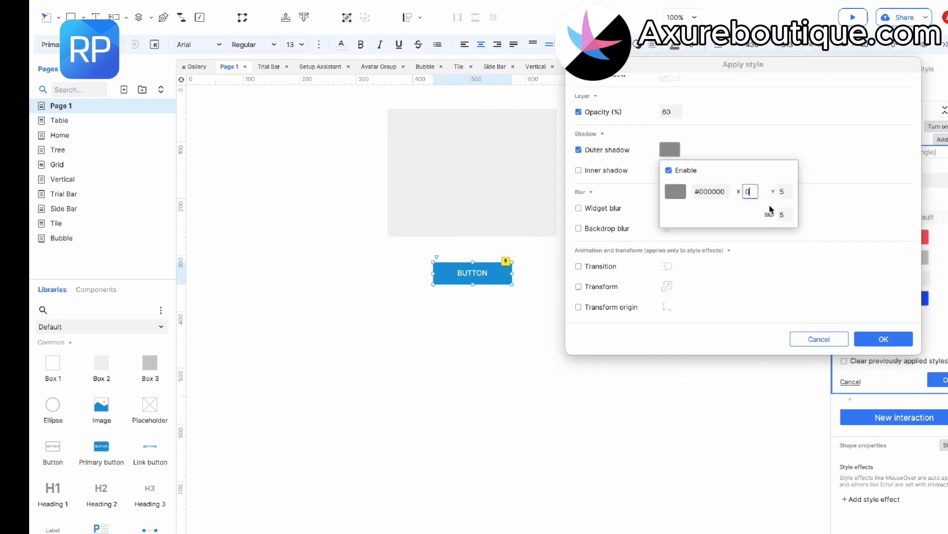
{"action": "left_click", "coordinate": [676, 191]}
{"action": "left_click", "coordinate": [785, 218]}
{"action": "scroll", "coordinate": [754, 264], "scroll_direction": "down", "scroll_amount": 1}
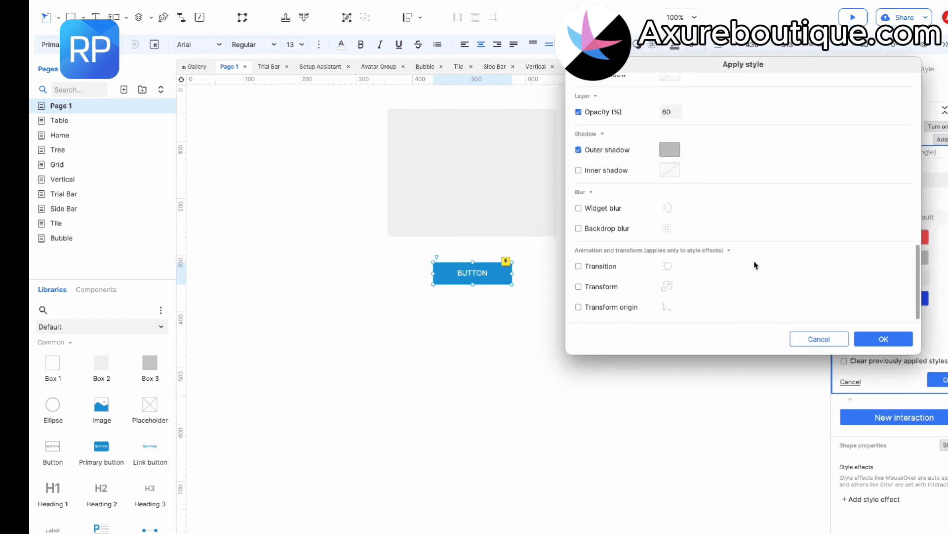
Step: Enable a linear transition with a duration for the applied style and accept the Apply style settings
{"action": "left_click", "coordinate": [579, 267]}
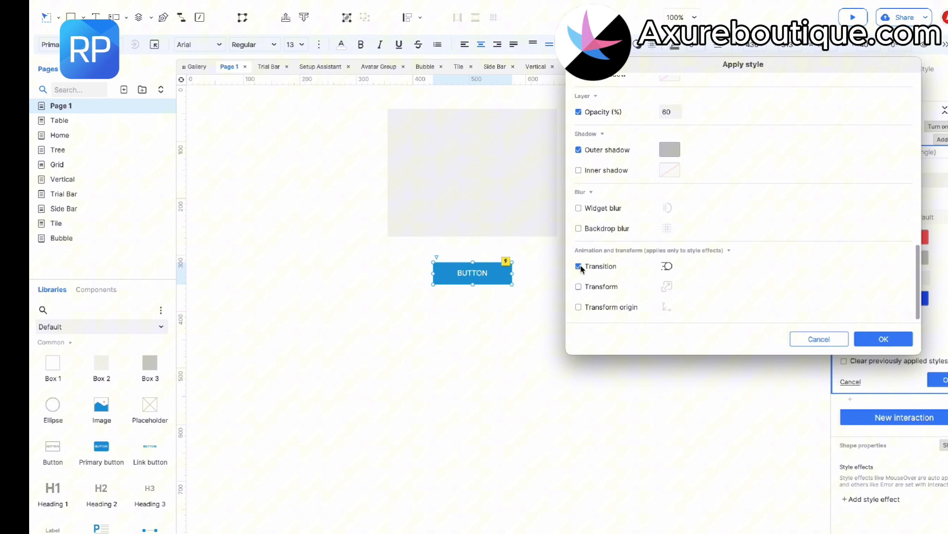
{"action": "left_click", "coordinate": [667, 266]}
{"action": "left_click", "coordinate": [701, 336]}
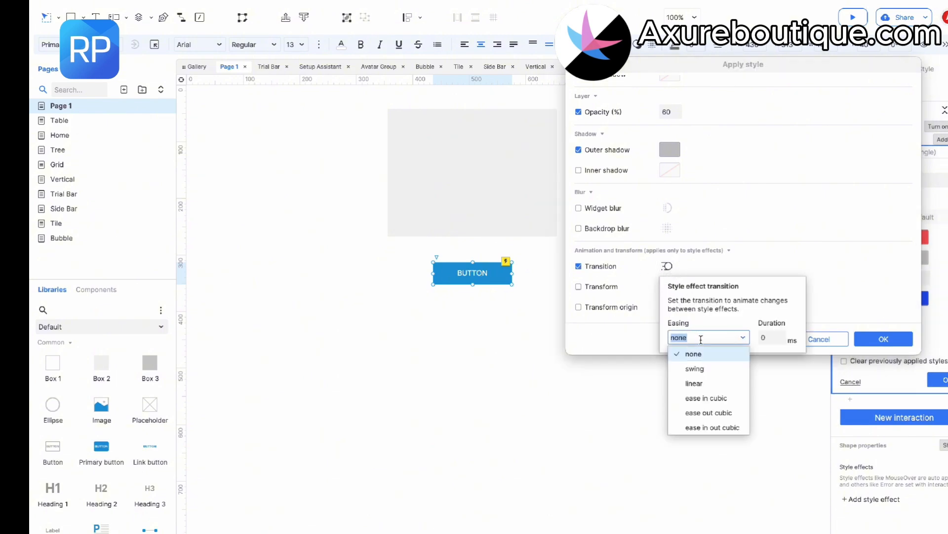
{"action": "left_click", "coordinate": [697, 384]}
{"action": "left_click", "coordinate": [763, 340]}
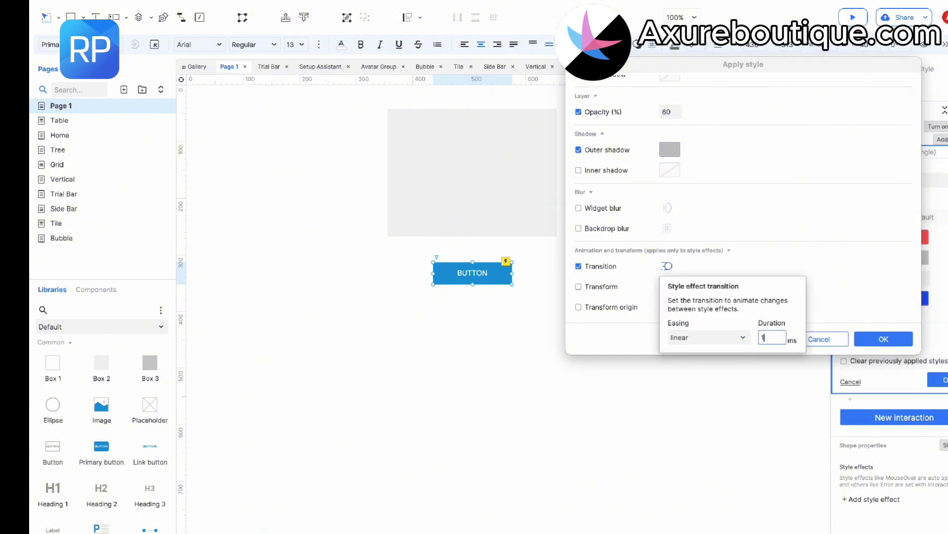
{"action": "left_click", "coordinate": [877, 339]}
{"action": "left_click", "coordinate": [878, 339]}
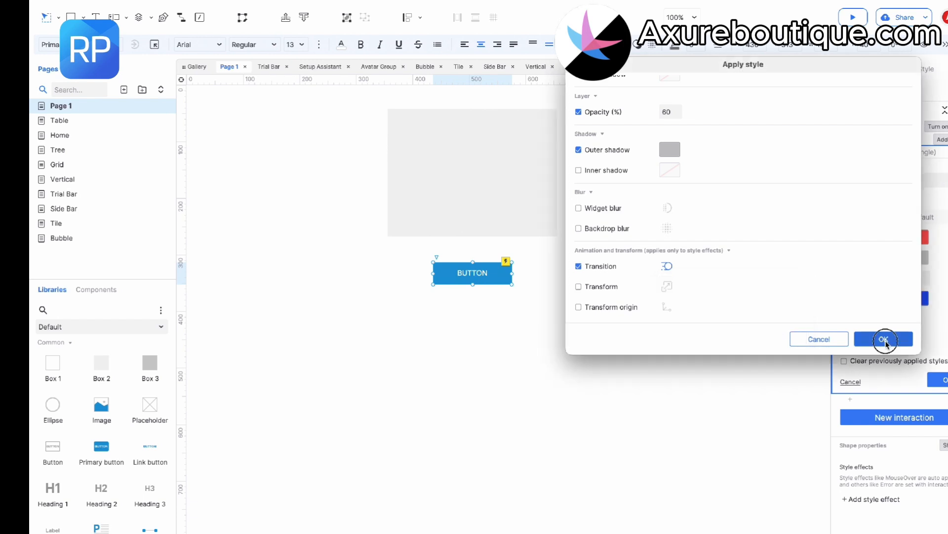
{"action": "left_click", "coordinate": [935, 400]}
Step: Preview Page 1 in the web browser
{"action": "left_click", "coordinate": [758, 353]}
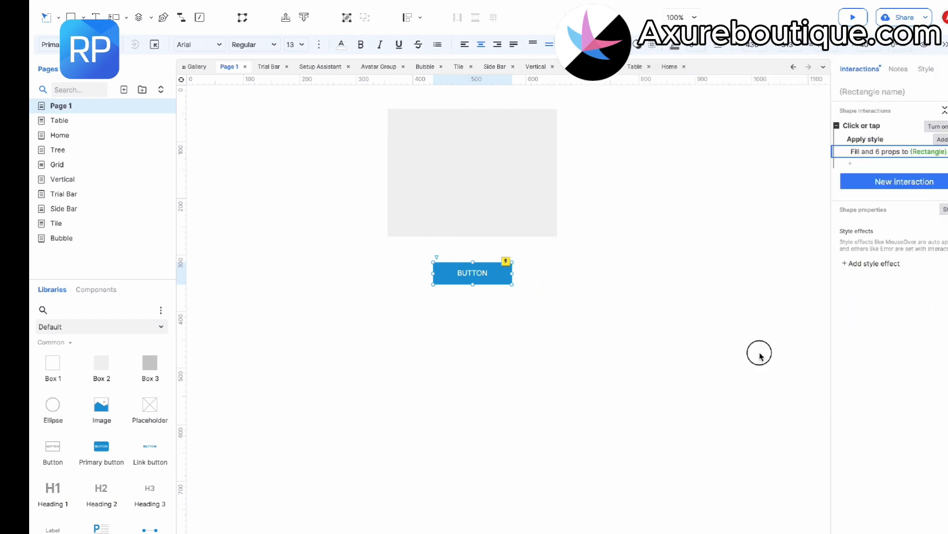
{"action": "left_click", "coordinate": [864, 19]}
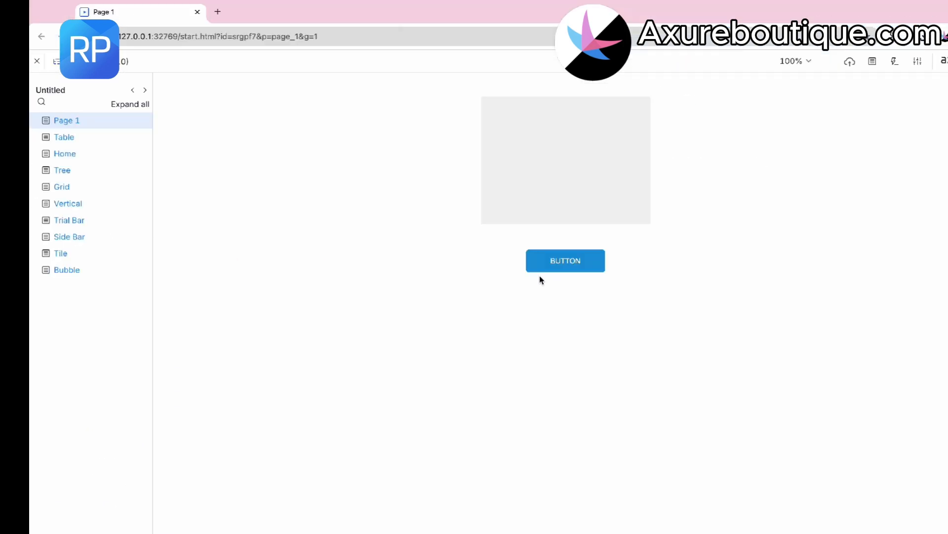
Step: Trigger the button in the preview to examine the style change on the rectangle
{"action": "left_click", "coordinate": [564, 262]}
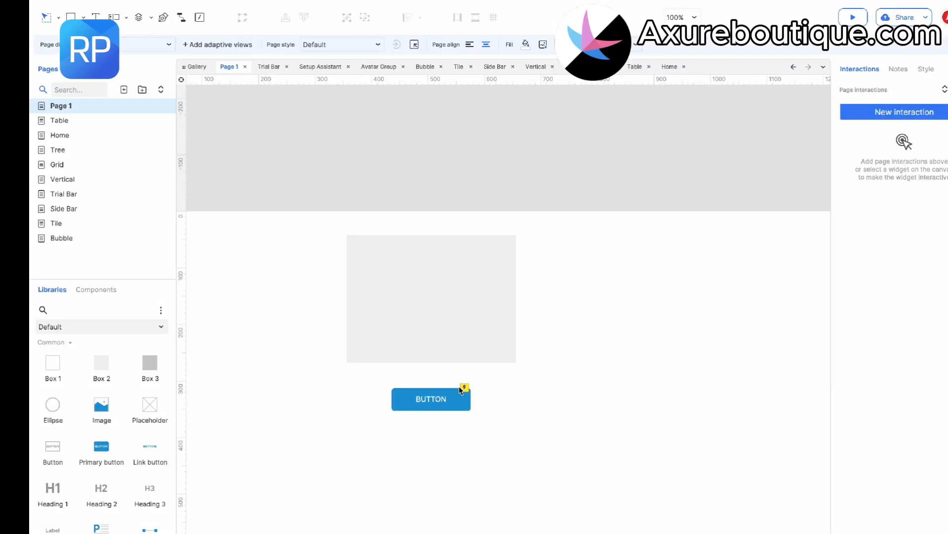
Step: Add a Show/hide action to the button's Click or tap interaction that hides the rectangle
{"action": "left_click", "coordinate": [459, 393]}
{"action": "left_click", "coordinate": [852, 165]}
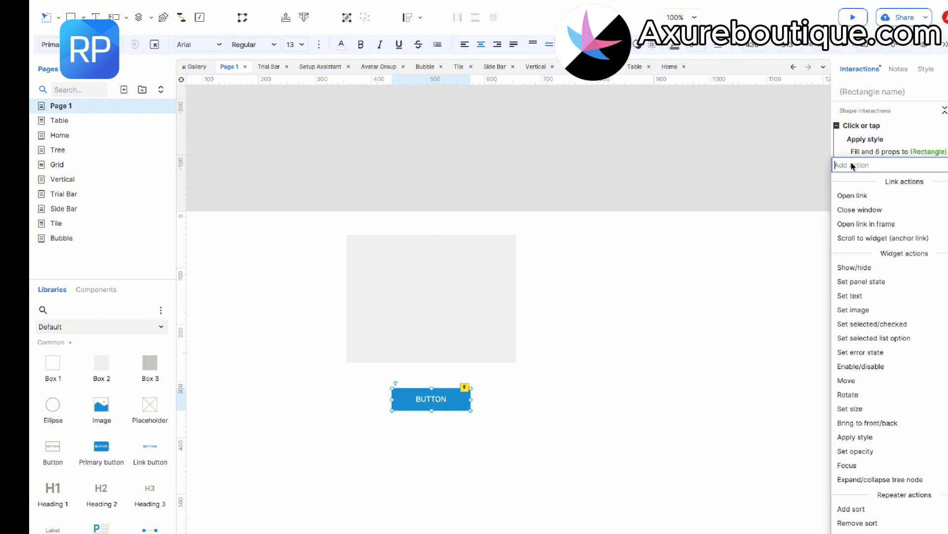
{"action": "left_click", "coordinate": [860, 267]}
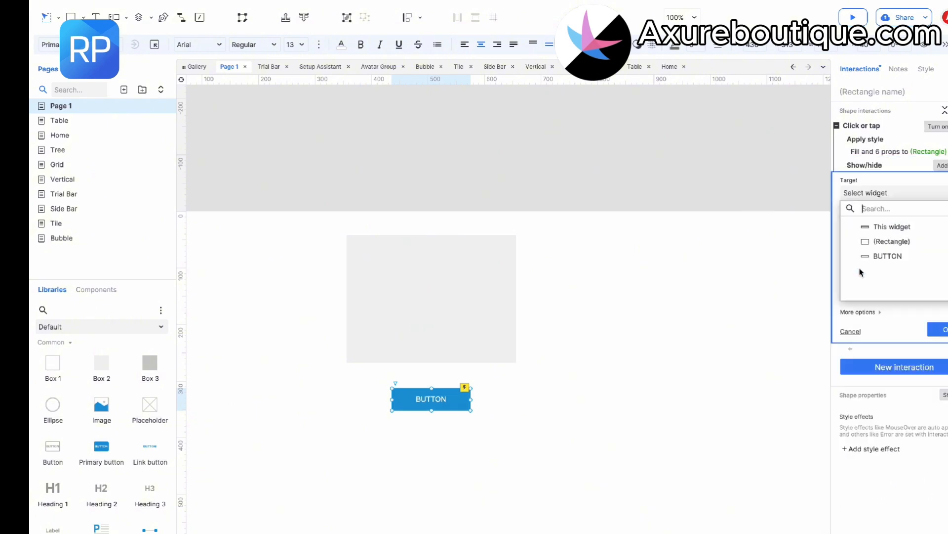
{"action": "left_click", "coordinate": [892, 242]}
{"action": "left_click", "coordinate": [905, 236]}
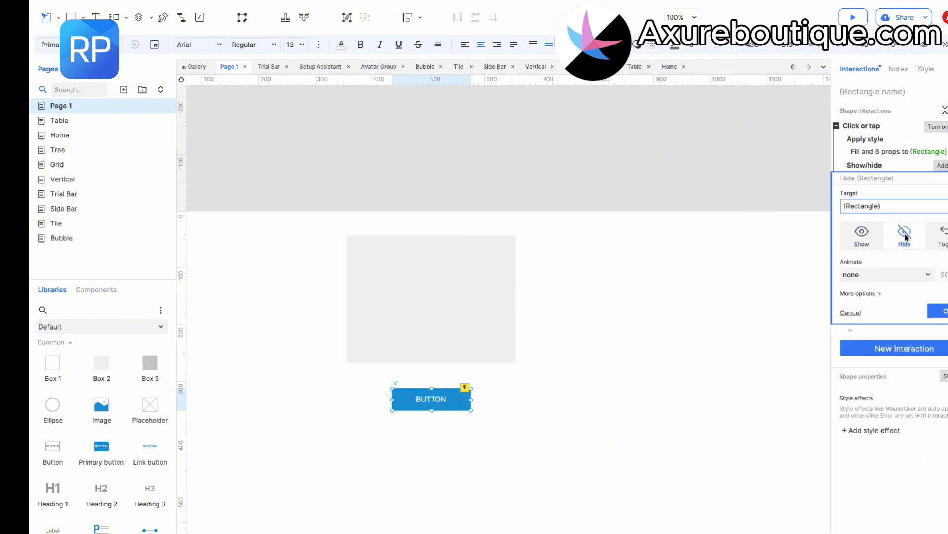
{"action": "left_click", "coordinate": [944, 312]}
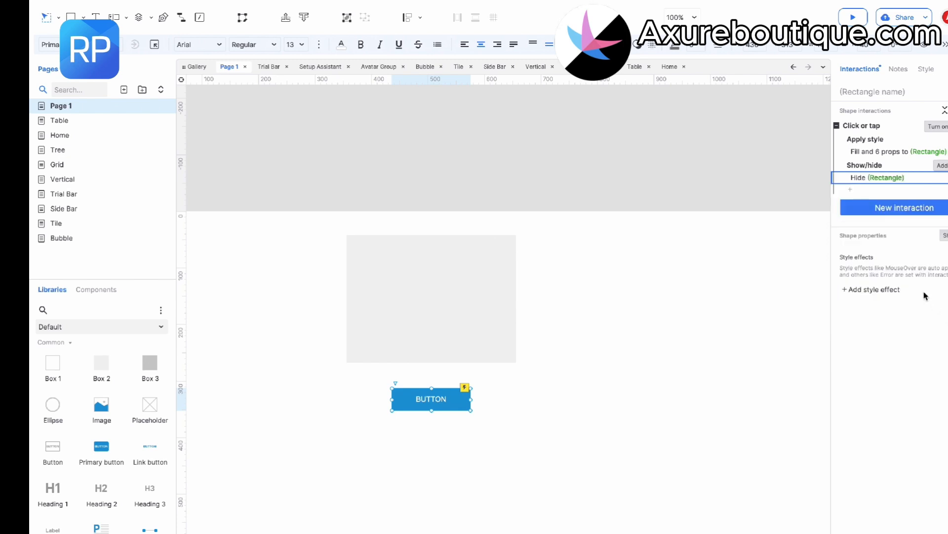
Step: Disable the Apply style action in the button's Click or tap interaction and deselect the button
{"action": "right_click", "coordinate": [907, 145]}
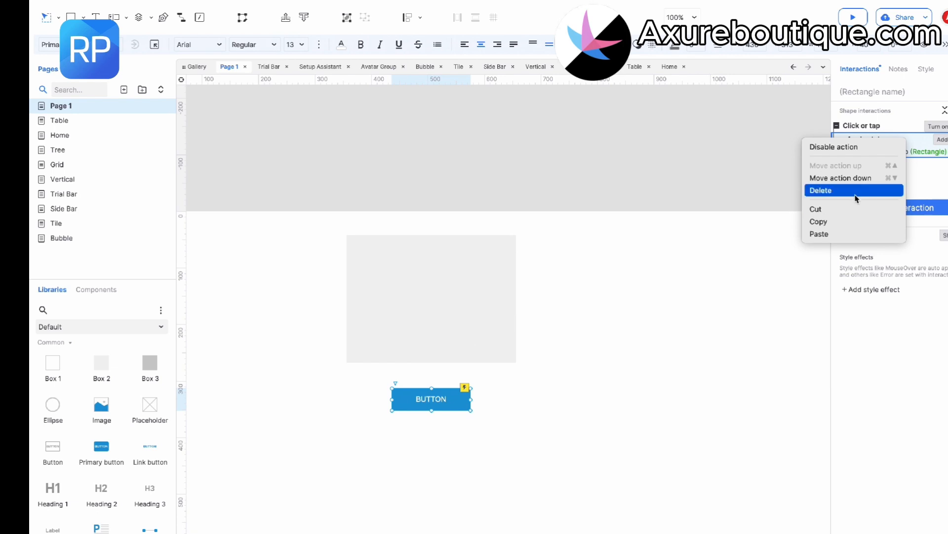
{"action": "left_click", "coordinate": [859, 147]}
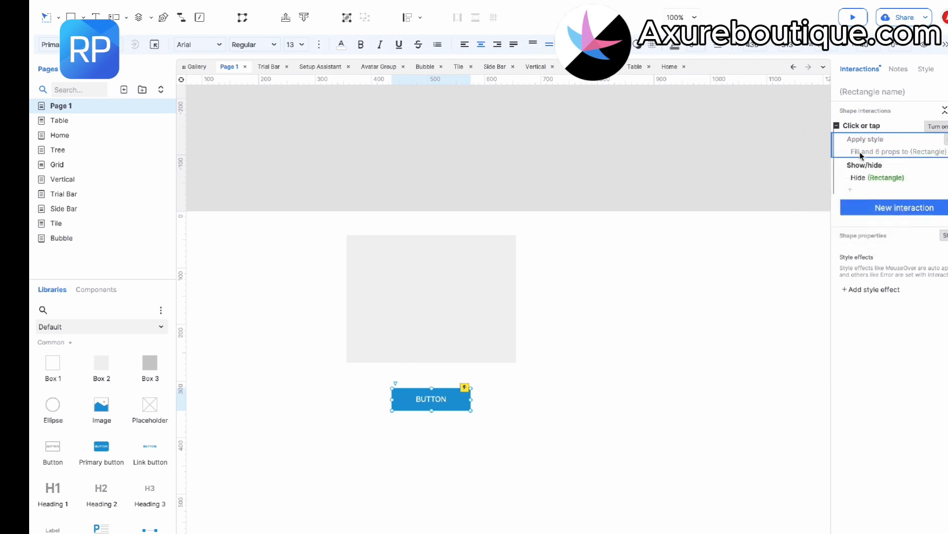
{"action": "left_click", "coordinate": [775, 277]}
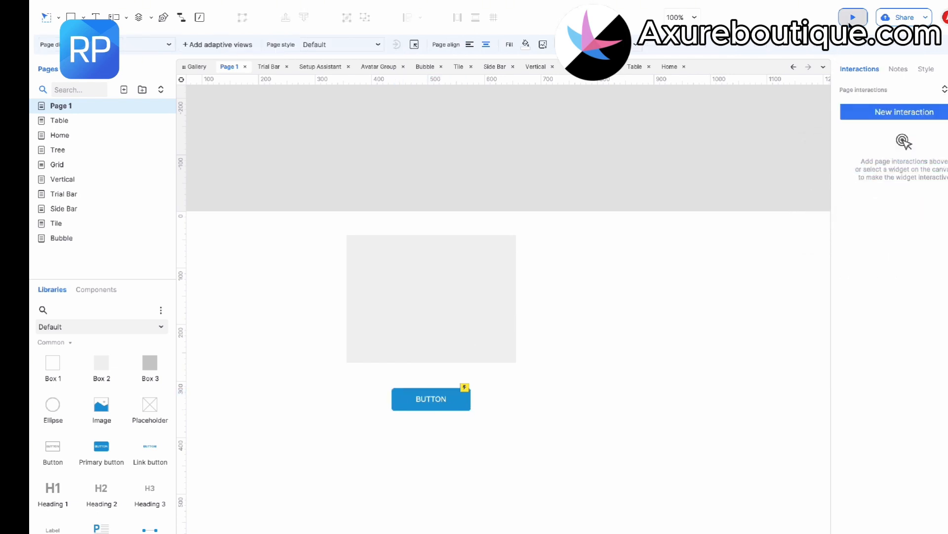
Step: Preview Page 1 in the browser and test the button's hide action
{"action": "left_click", "coordinate": [852, 18]}
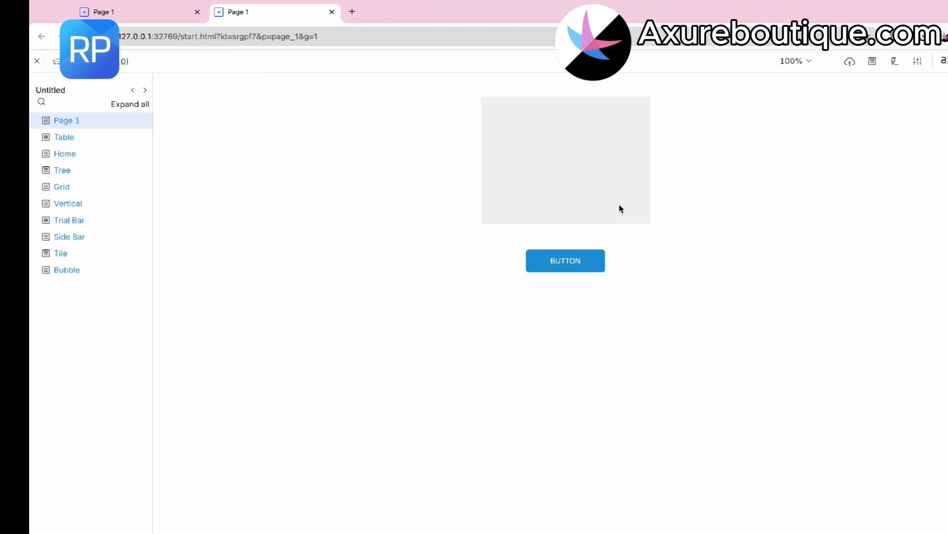
{"action": "left_click", "coordinate": [579, 262]}
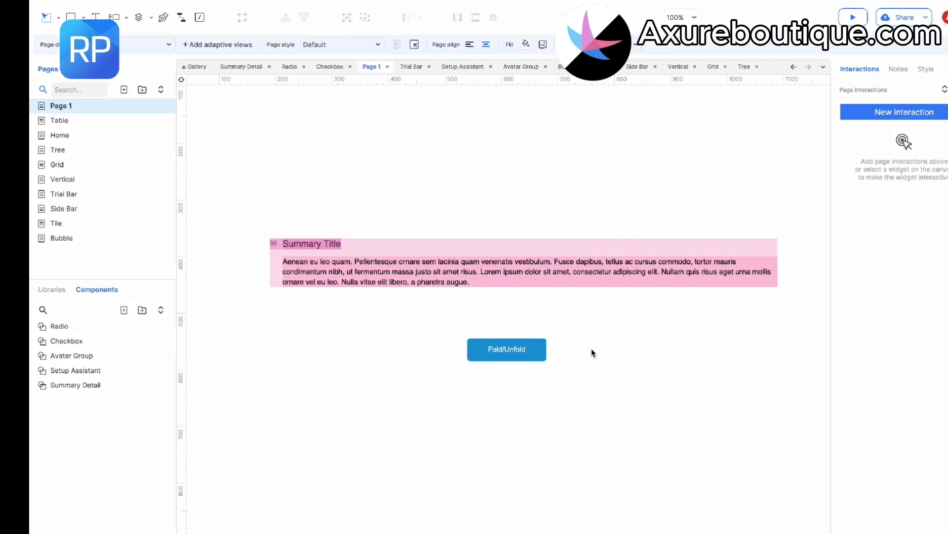
Step: Shift the Summary Detail component slightly and add a Click or tap interaction that fires the Click or tap event of its inner group
{"action": "left_click_drag", "start_coordinate": [313, 258], "coordinate": [297, 253]}
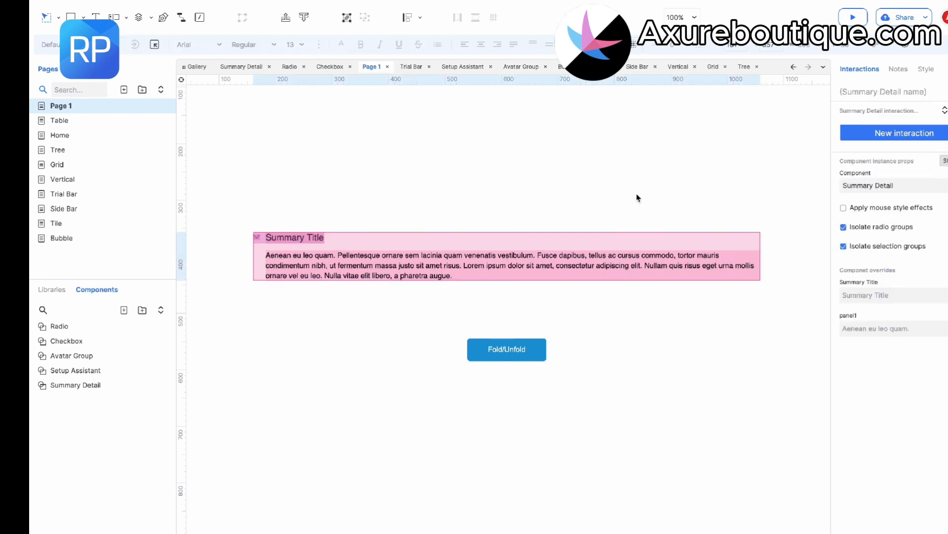
{"action": "left_click", "coordinate": [889, 134]}
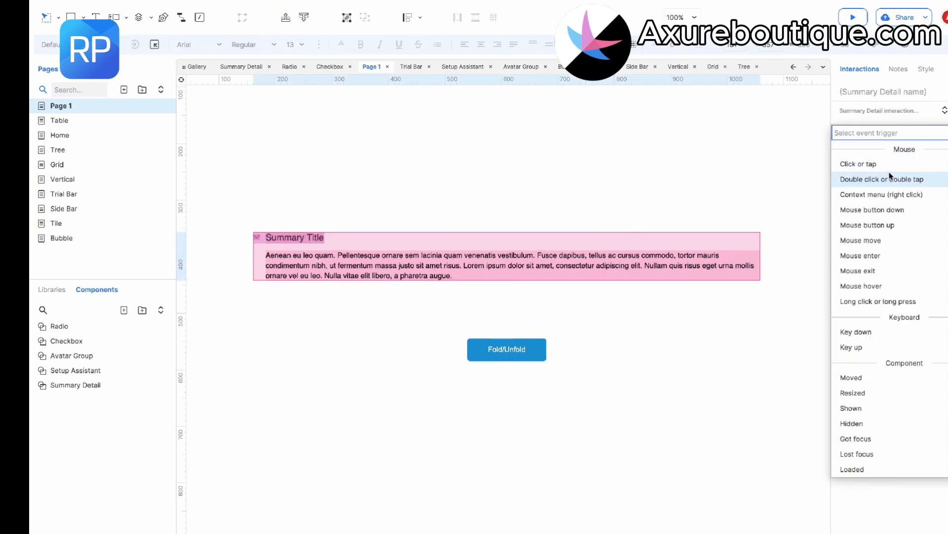
{"action": "left_click", "coordinate": [887, 164]}
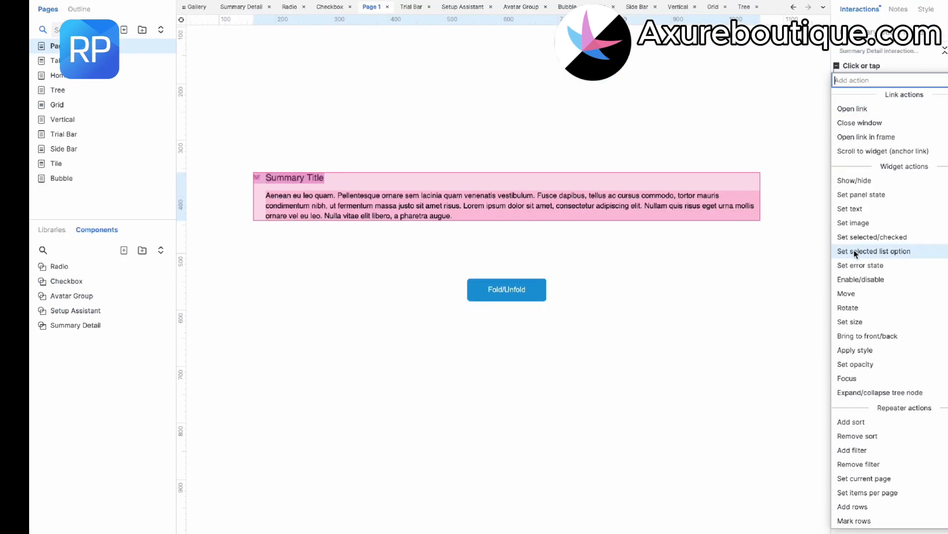
{"action": "scroll", "coordinate": [843, 451], "scroll_direction": "down", "scroll_amount": 3}
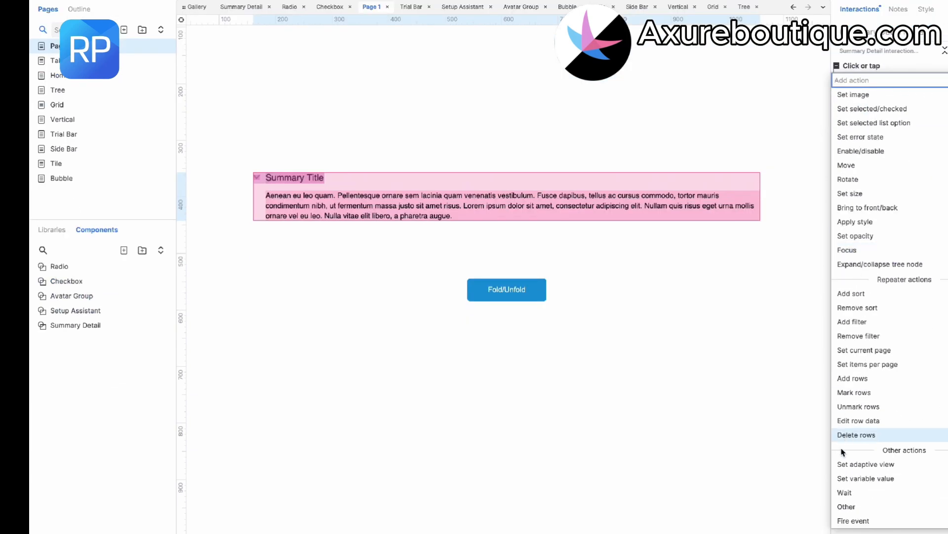
{"action": "left_click", "coordinate": [850, 520]}
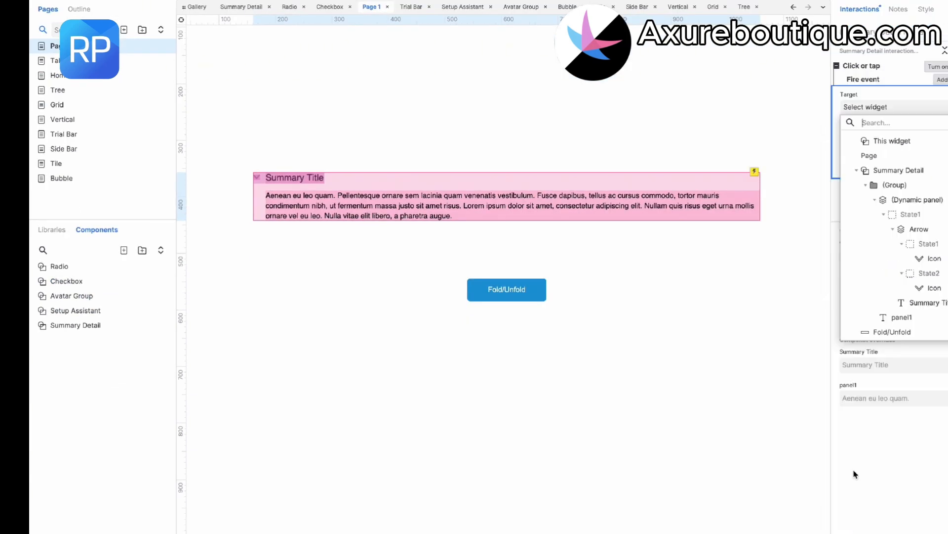
{"action": "left_click", "coordinate": [882, 184]}
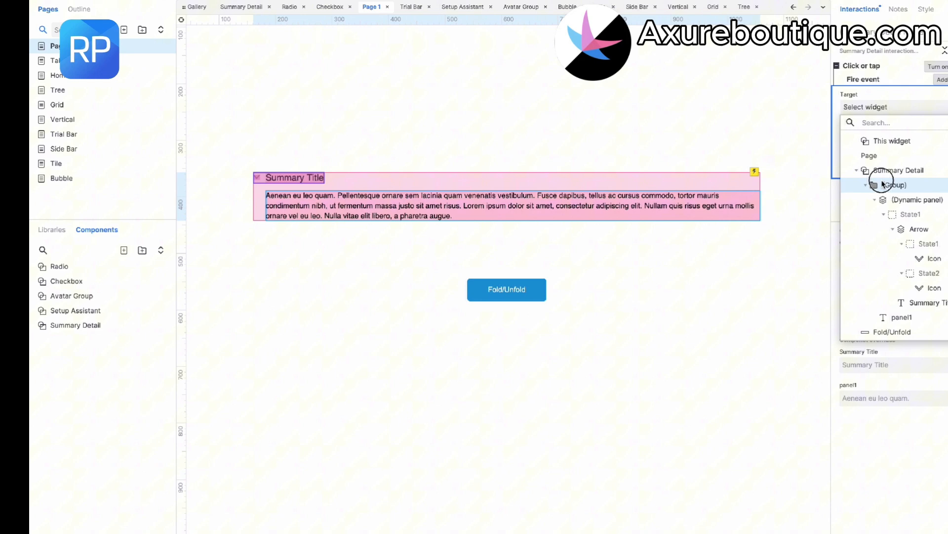
{"action": "left_click", "coordinate": [873, 182]}
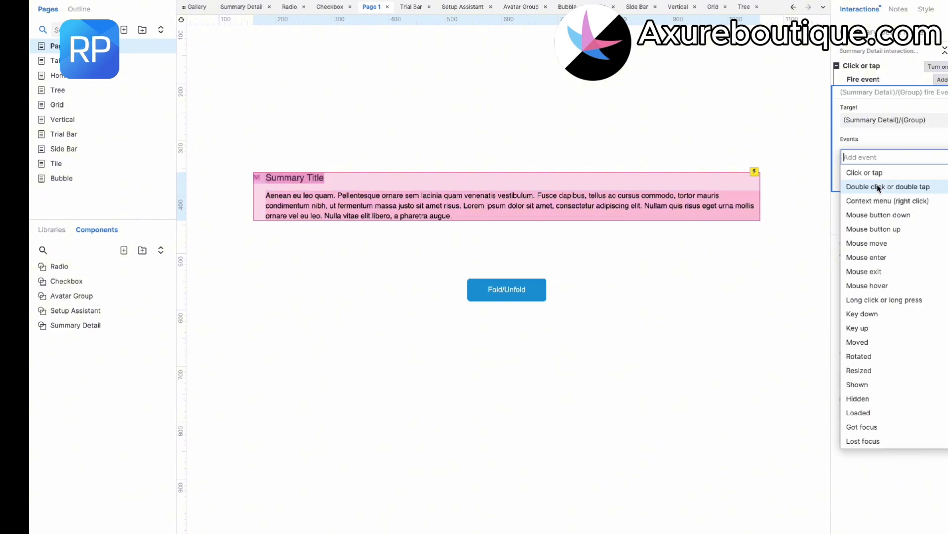
{"action": "left_click", "coordinate": [872, 173]}
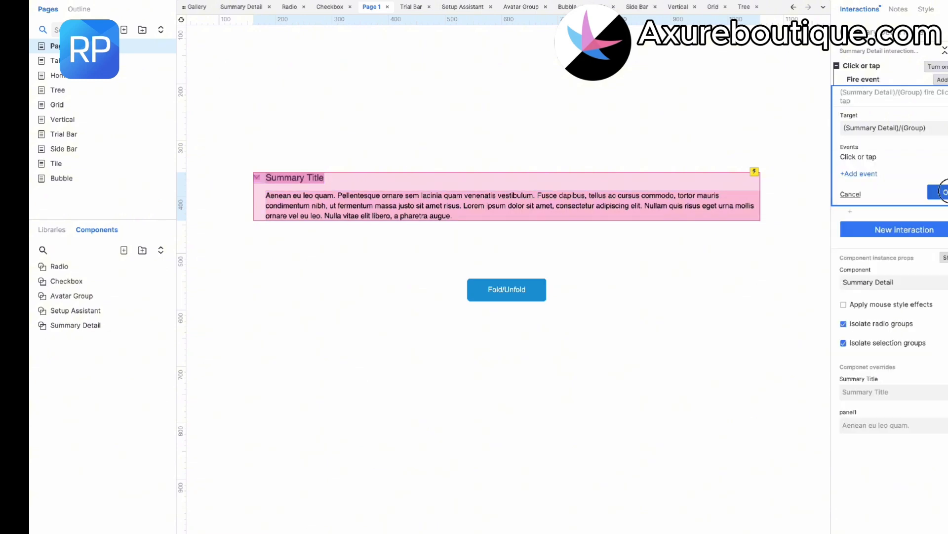
{"action": "left_click", "coordinate": [939, 192]}
Step: Add a Click or tap interaction to the Fold/Unfold button that fires the Summary Detail component's Click or tap event
{"action": "left_click", "coordinate": [521, 290]}
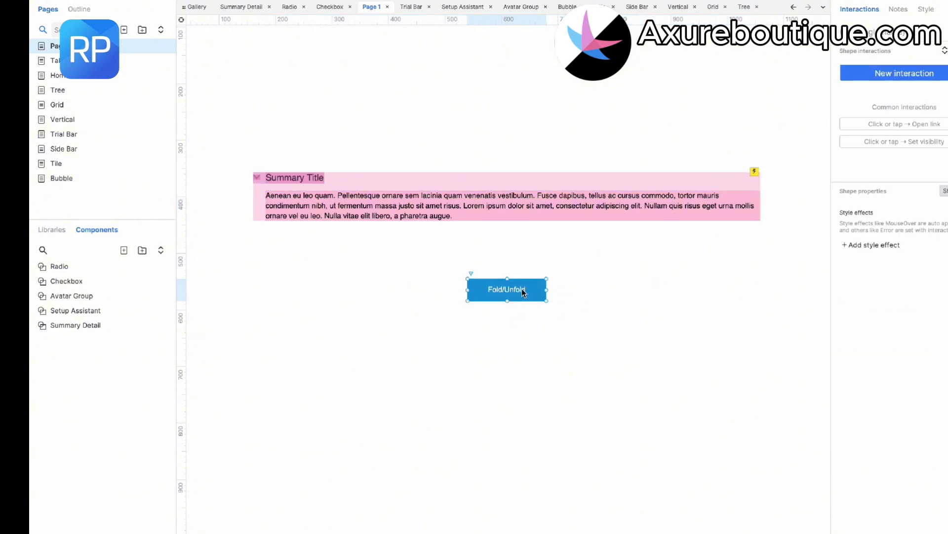
{"action": "left_click", "coordinate": [869, 74]}
{"action": "left_click", "coordinate": [871, 103]}
{"action": "scroll", "coordinate": [887, 346], "scroll_direction": "down", "scroll_amount": 3}
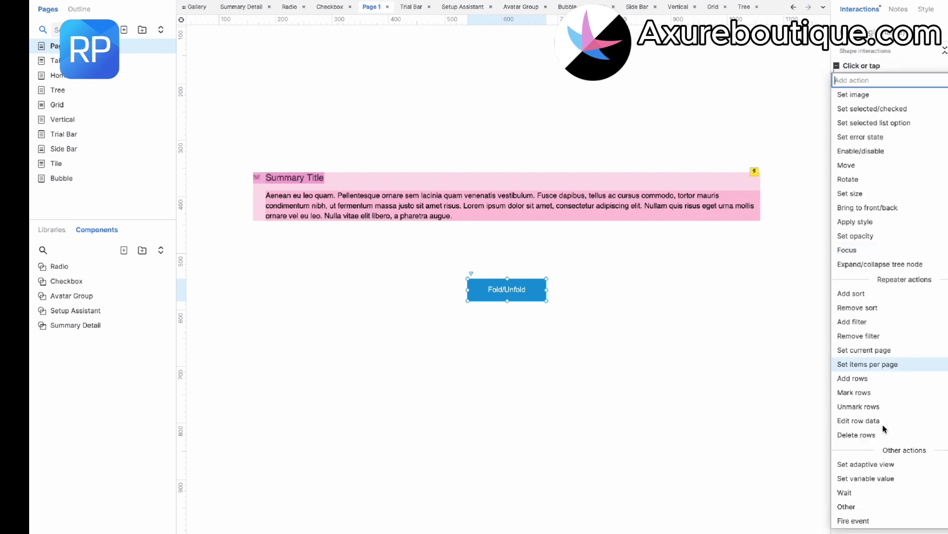
{"action": "left_click", "coordinate": [867, 520]}
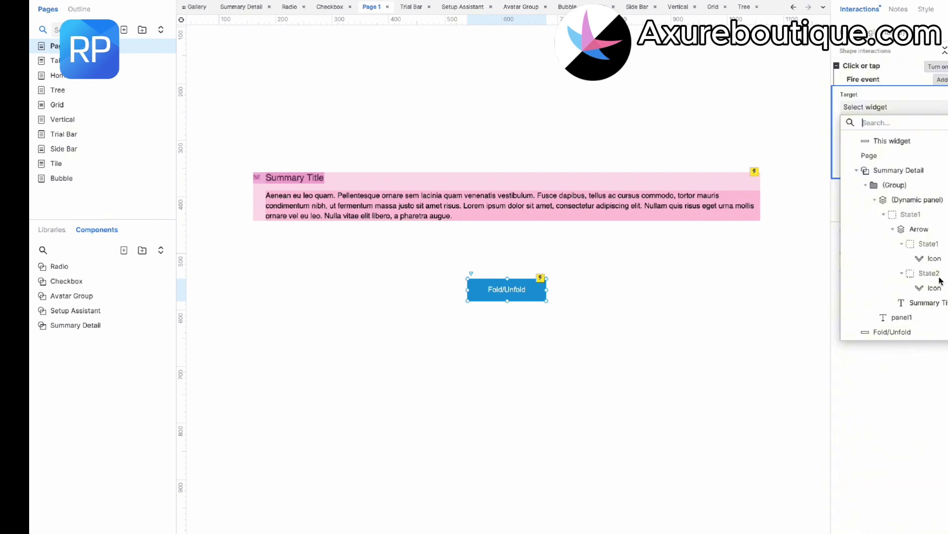
{"action": "left_click", "coordinate": [913, 174]}
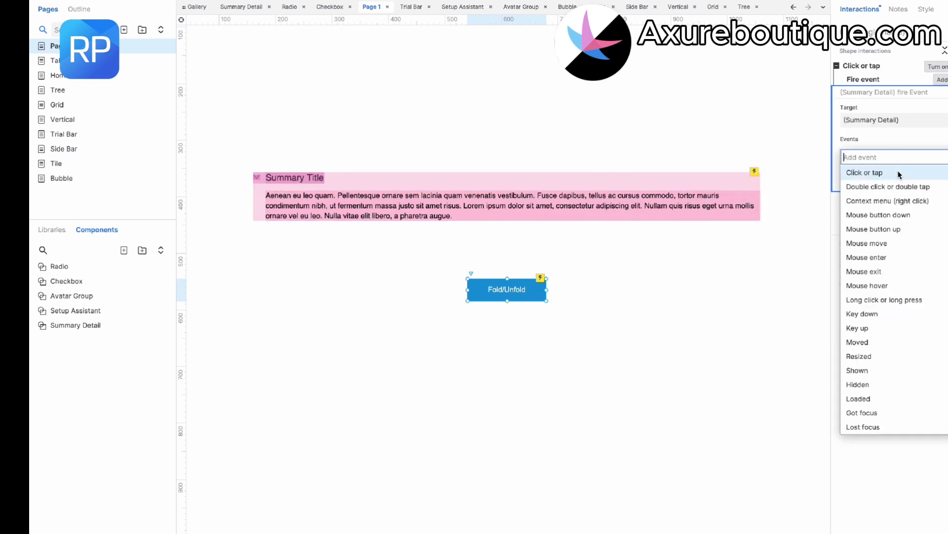
{"action": "left_click", "coordinate": [899, 174]}
{"action": "left_click", "coordinate": [724, 269]}
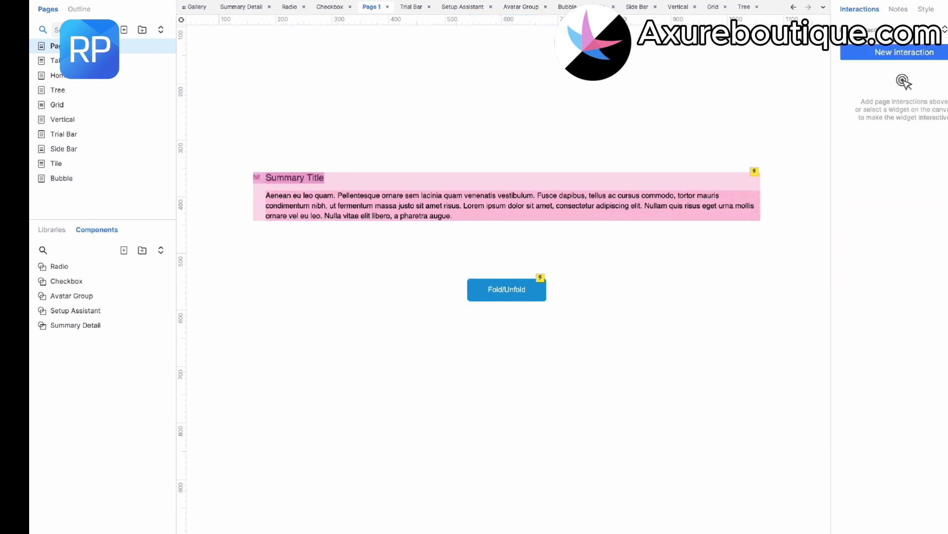
Step: Preview the page in the browser and toggle the summary repeatedly with its title and the Fold/Unfold button
{"action": "key", "text": "ctrl+period"}
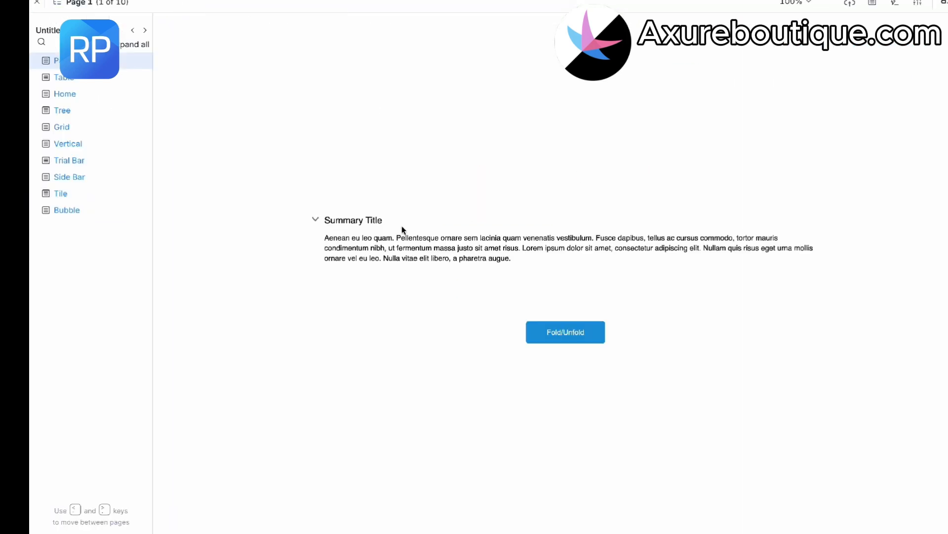
{"action": "left_click", "coordinate": [370, 223]}
{"action": "left_click", "coordinate": [370, 223]}
{"action": "left_click", "coordinate": [370, 224]}
{"action": "left_click", "coordinate": [575, 334]}
{"action": "left_click", "coordinate": [576, 335]}
{"action": "left_click", "coordinate": [576, 335]}
{"action": "left_click", "coordinate": [576, 335]}
{"action": "left_click", "coordinate": [576, 336]}
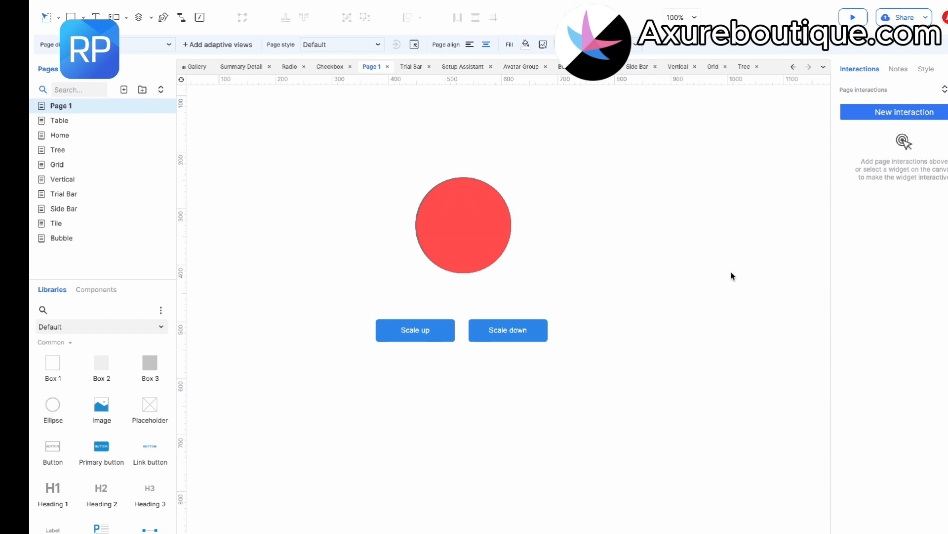
Step: Add a Click or tap interaction to the Scale up button with a Set size action targeting the red ellipse
{"action": "left_click", "coordinate": [444, 337]}
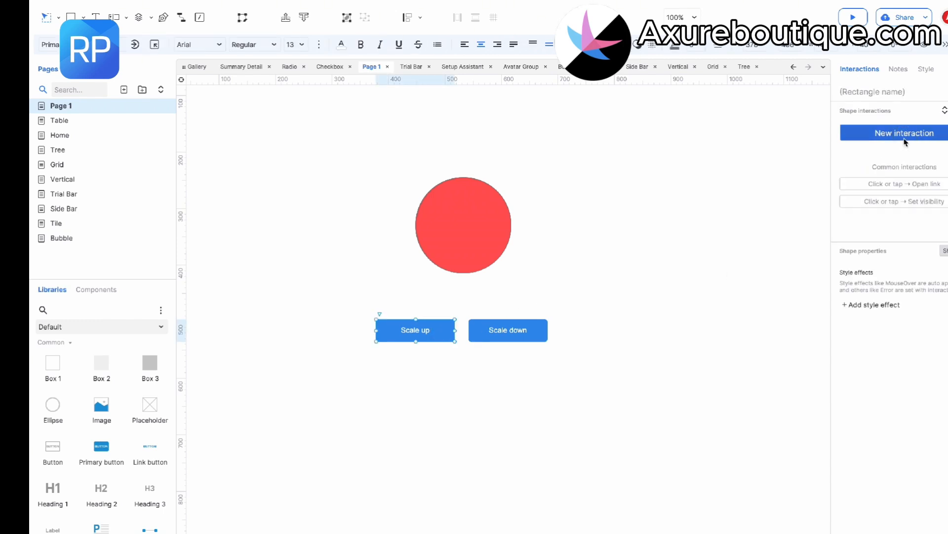
{"action": "left_click", "coordinate": [905, 141]}
{"action": "left_click", "coordinate": [896, 161]}
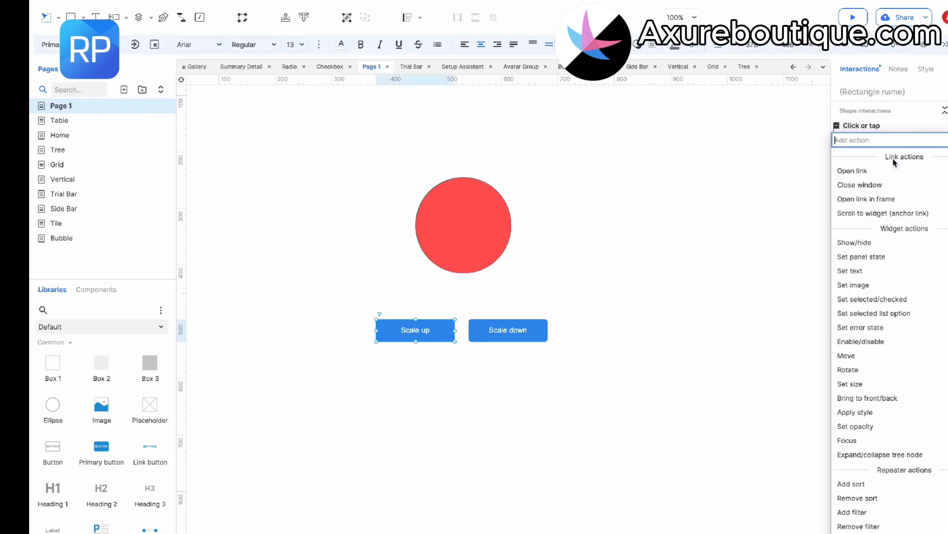
{"action": "left_click", "coordinate": [869, 384]}
{"action": "left_click", "coordinate": [887, 215]}
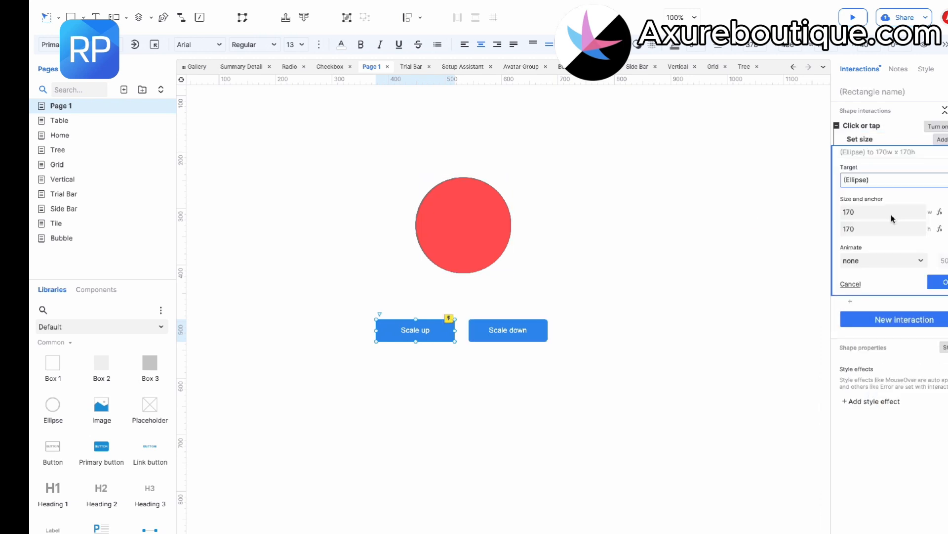
Step: Set the ellipse's target size to 300 wide by 300 high with a center anchor
{"action": "double_click", "coordinate": [861, 217]}
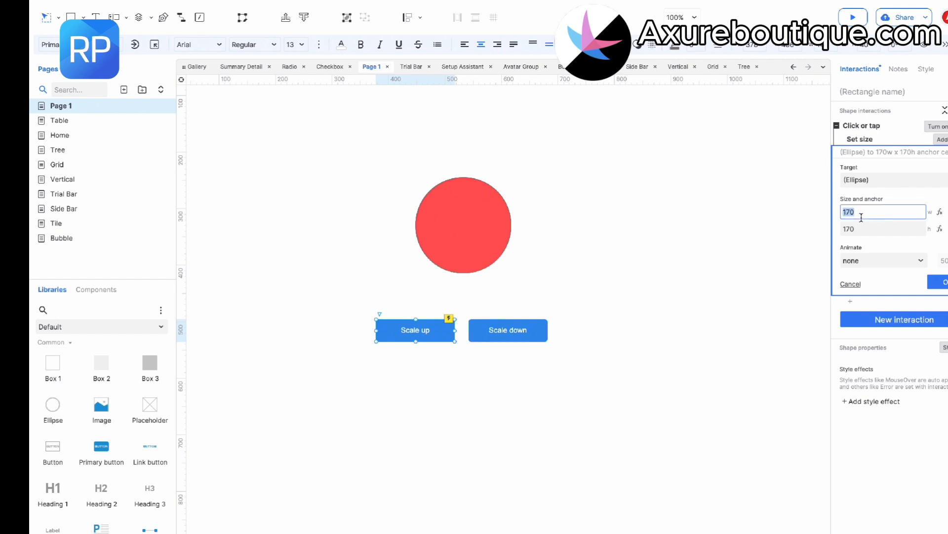
{"action": "type", "text": "300"}
{"action": "double_click", "coordinate": [852, 230]}
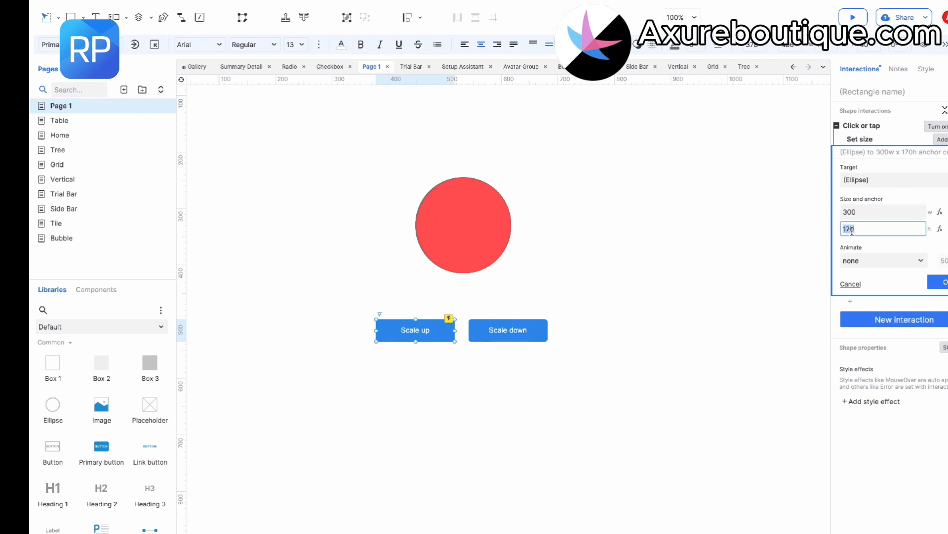
{"action": "type", "text": "300"}
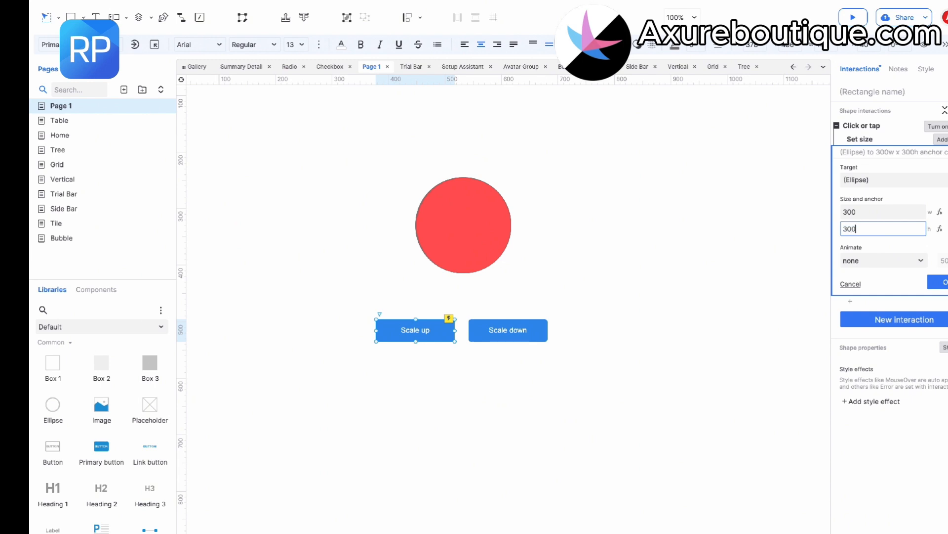
Step: Set the Set size action's animation to ease in out sine
{"action": "left_click", "coordinate": [872, 262]}
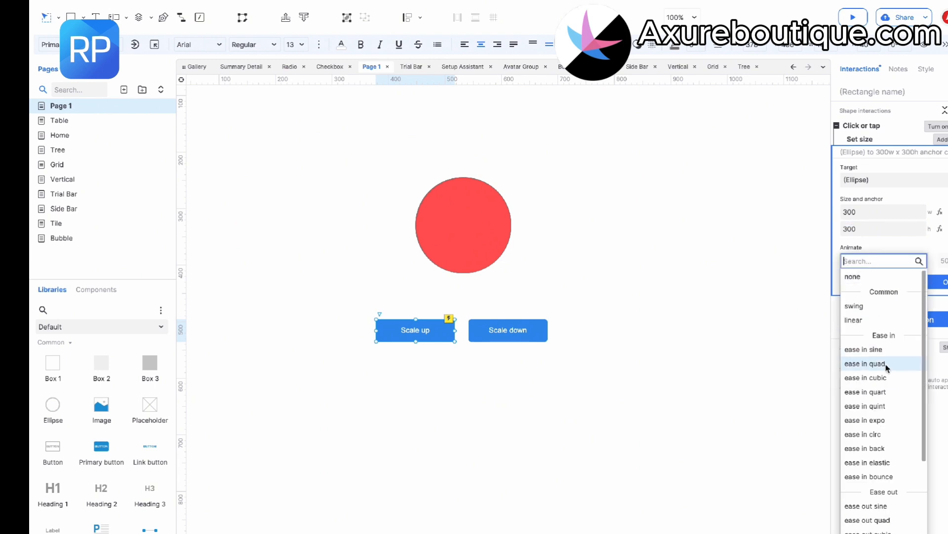
{"action": "scroll", "coordinate": [884, 368], "scroll_direction": "down", "scroll_amount": 4}
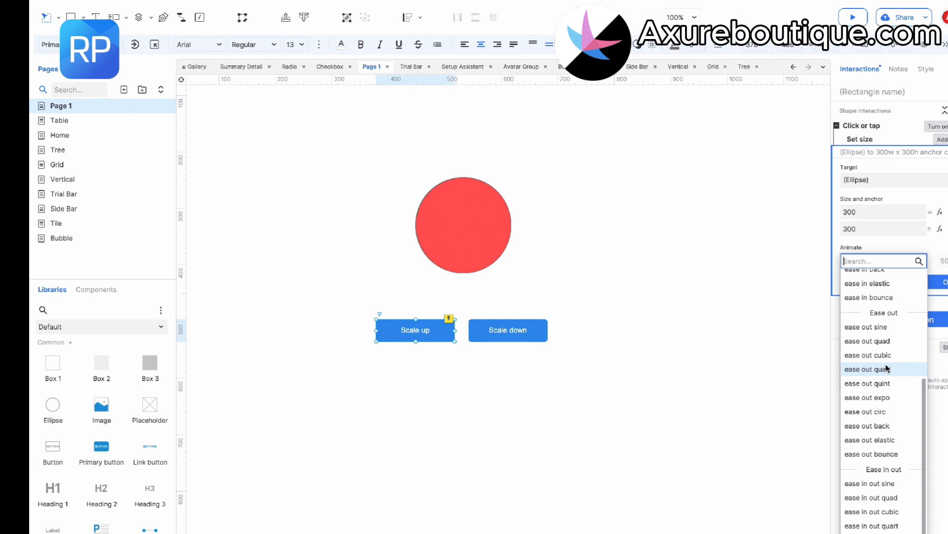
{"action": "scroll", "coordinate": [886, 369], "scroll_direction": "down", "scroll_amount": 1}
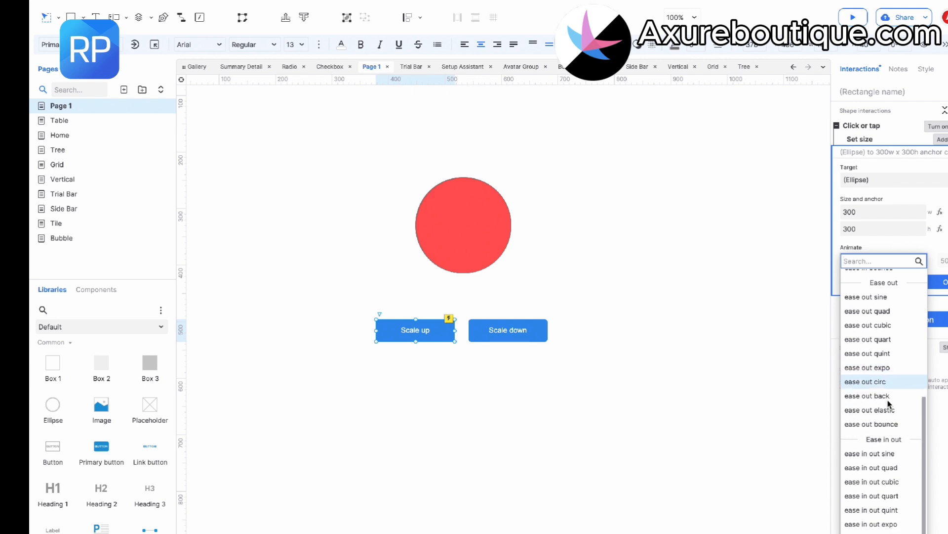
{"action": "left_click", "coordinate": [883, 454]}
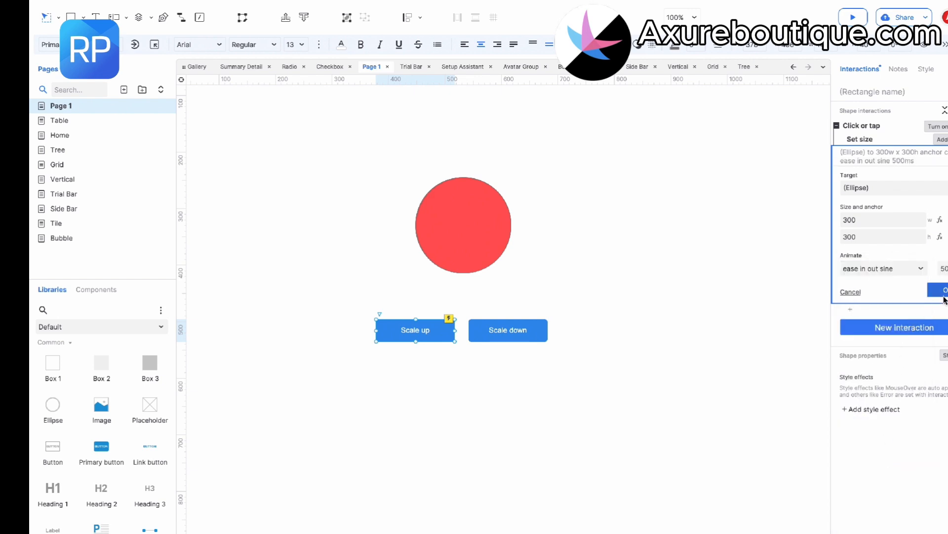
Step: Confirm the Scale up action and give the Scale down button a Click or tap Set size action resizing the ellipse to 170 by 170
{"action": "left_click", "coordinate": [943, 290]}
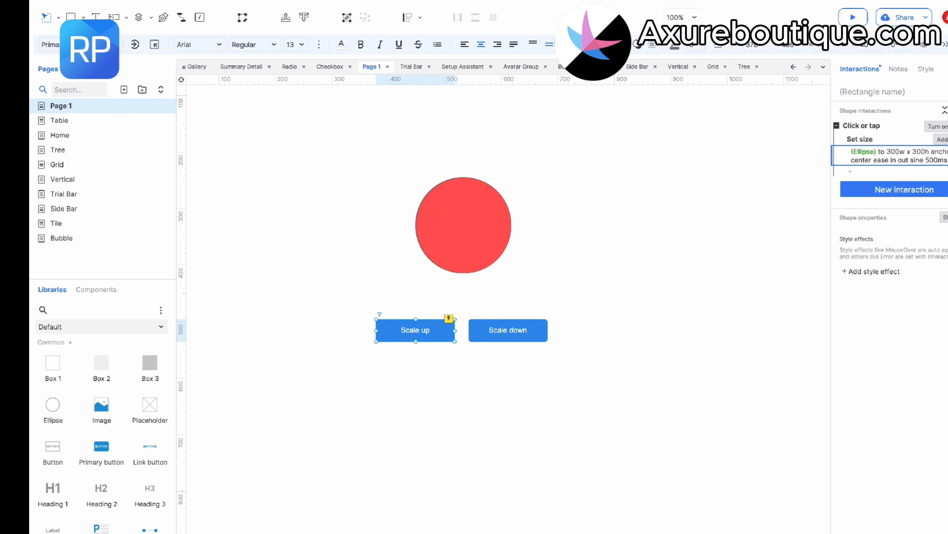
{"action": "left_click", "coordinate": [495, 327]}
{"action": "left_click", "coordinate": [870, 135]}
{"action": "left_click", "coordinate": [869, 162]}
{"action": "left_click", "coordinate": [870, 383]}
{"action": "left_click", "coordinate": [888, 218]}
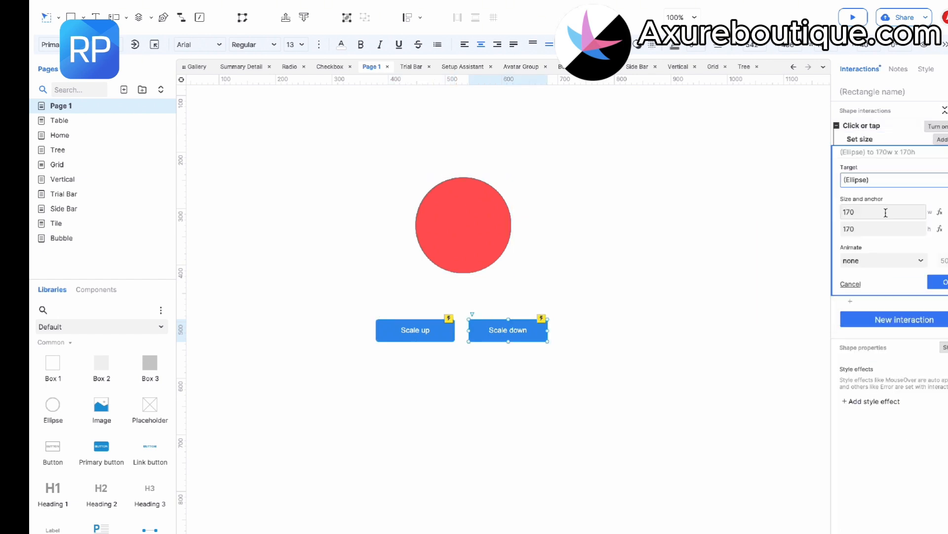
Step: Set the Scale down button's Set size action to a center anchor with ease in out elastic animation
{"action": "left_click", "coordinate": [870, 260]}
{"action": "scroll", "coordinate": [882, 445], "scroll_direction": "down", "scroll_amount": 5}
{"action": "left_click", "coordinate": [885, 509]}
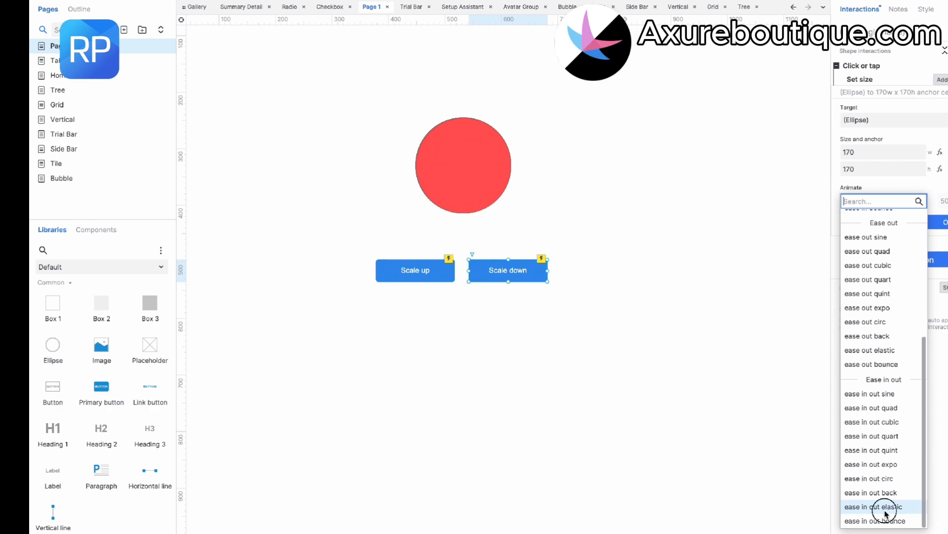
{"action": "left_click", "coordinate": [736, 146]}
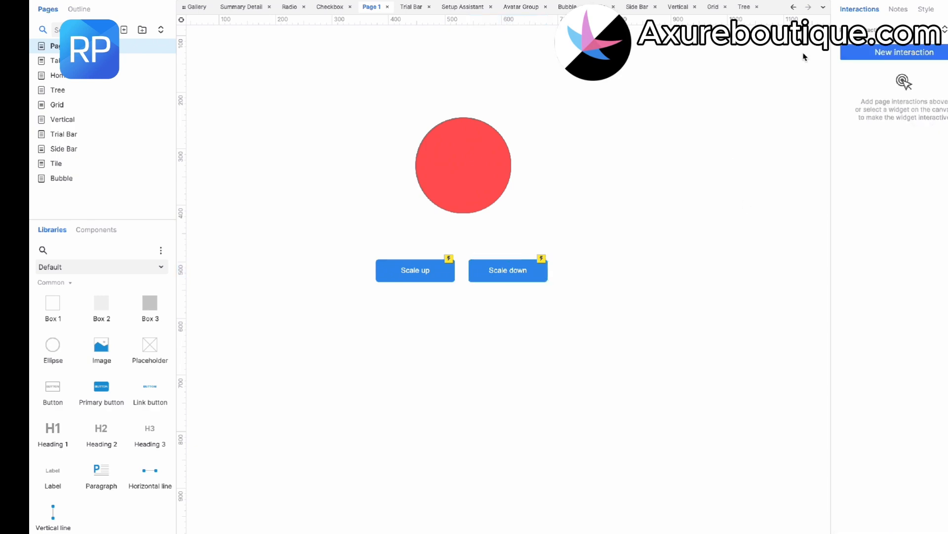
Step: Preview the page in the browser, test the Scale up and Scale down buttons, and return to the editor
{"action": "left_click", "coordinate": [847, 17]}
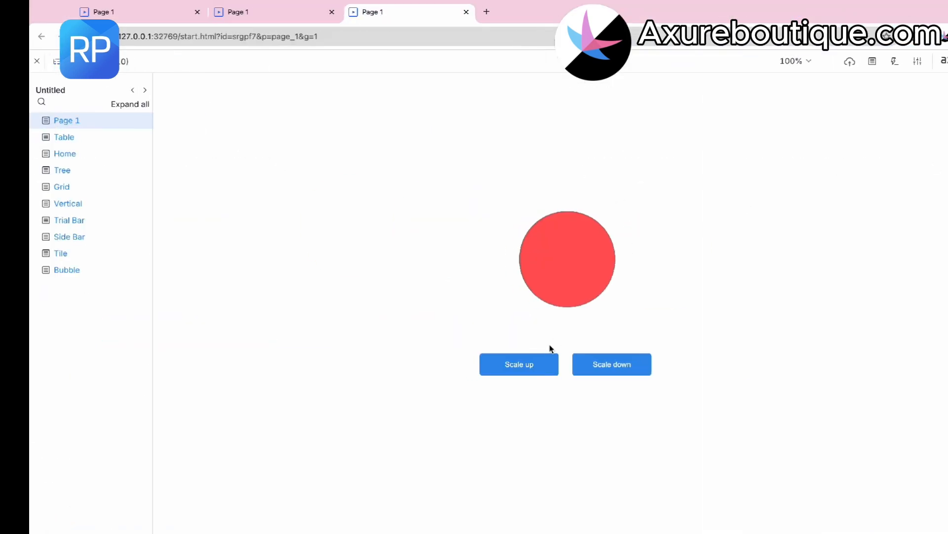
{"action": "left_click", "coordinate": [544, 368]}
{"action": "left_click", "coordinate": [605, 373]}
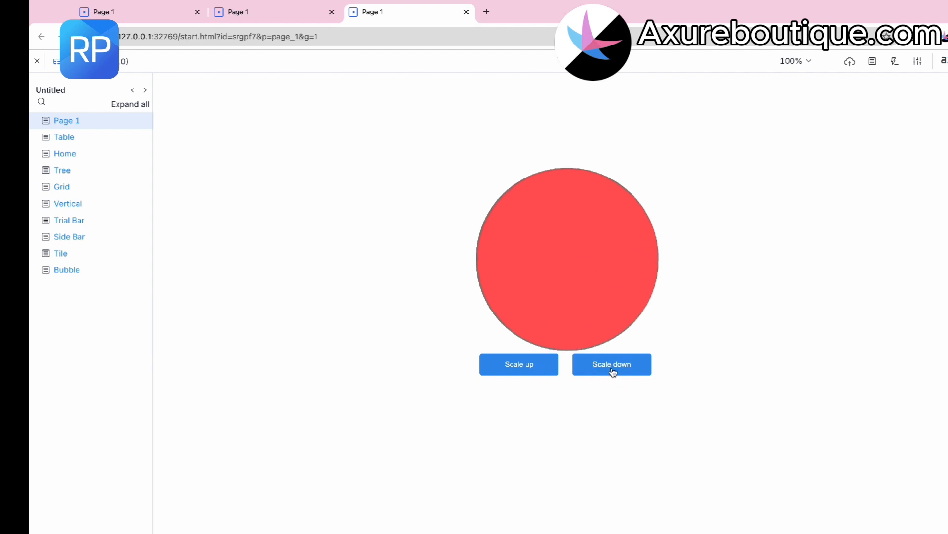
{"action": "key", "text": "ctrl+Left"}
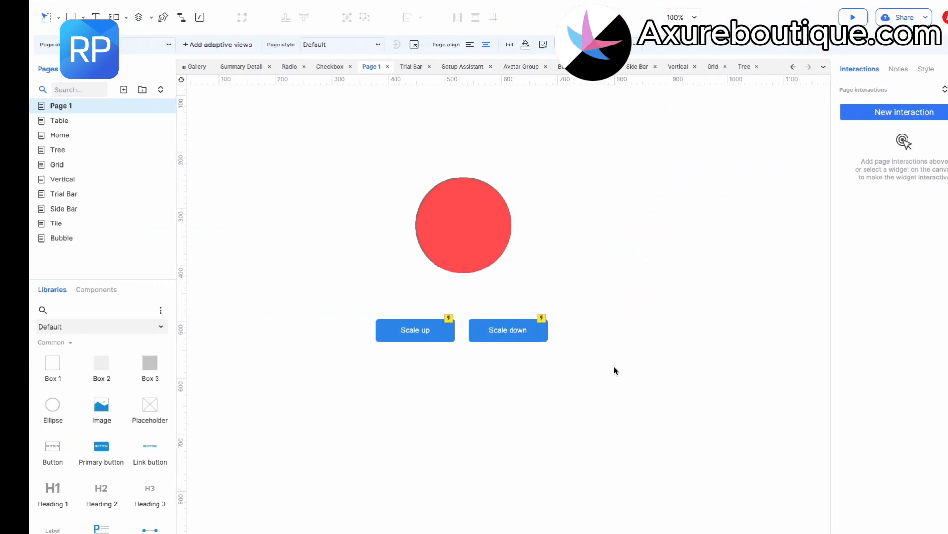
Step: Replace the Scale up button's interaction with a Click or tap Apply style action targeting the red ellipse
{"action": "left_click", "coordinate": [427, 330]}
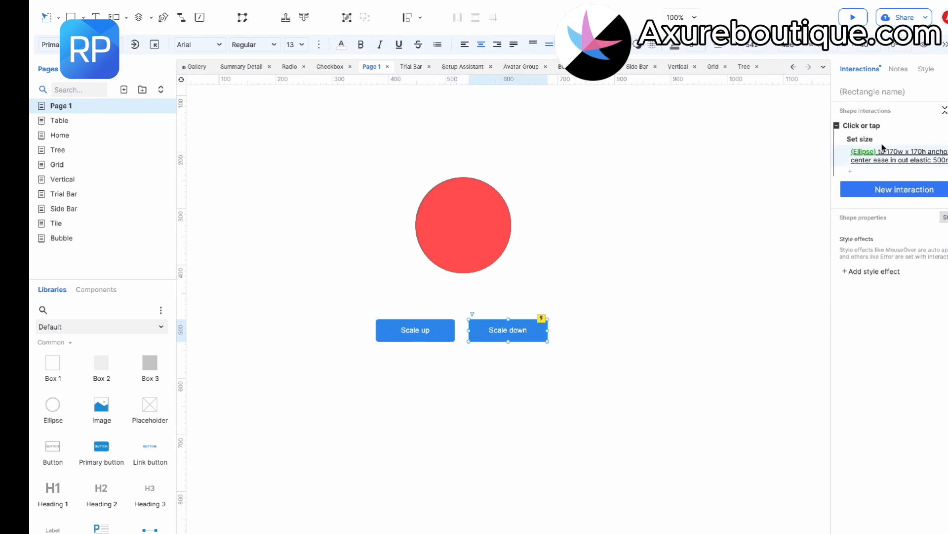
{"action": "left_click", "coordinate": [887, 188]}
{"action": "left_click", "coordinate": [876, 167]}
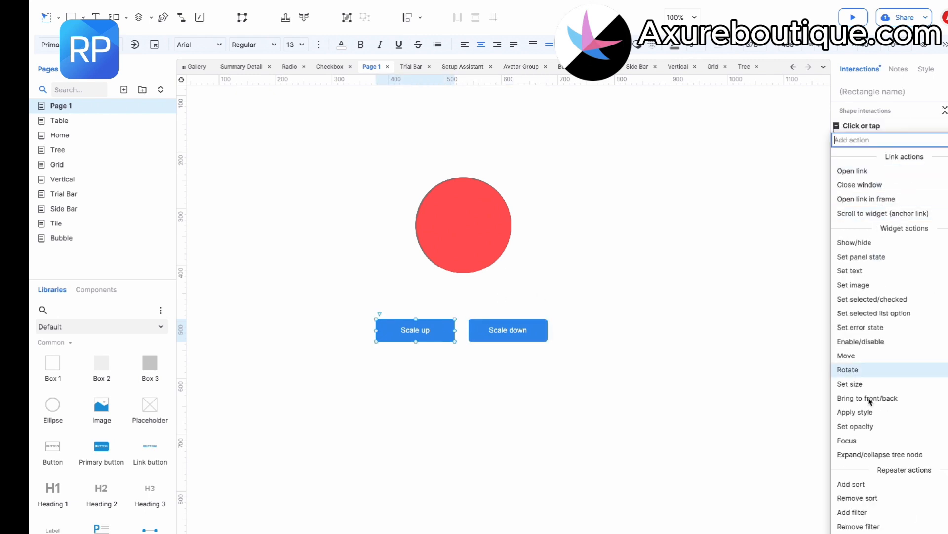
{"action": "left_click", "coordinate": [869, 413]}
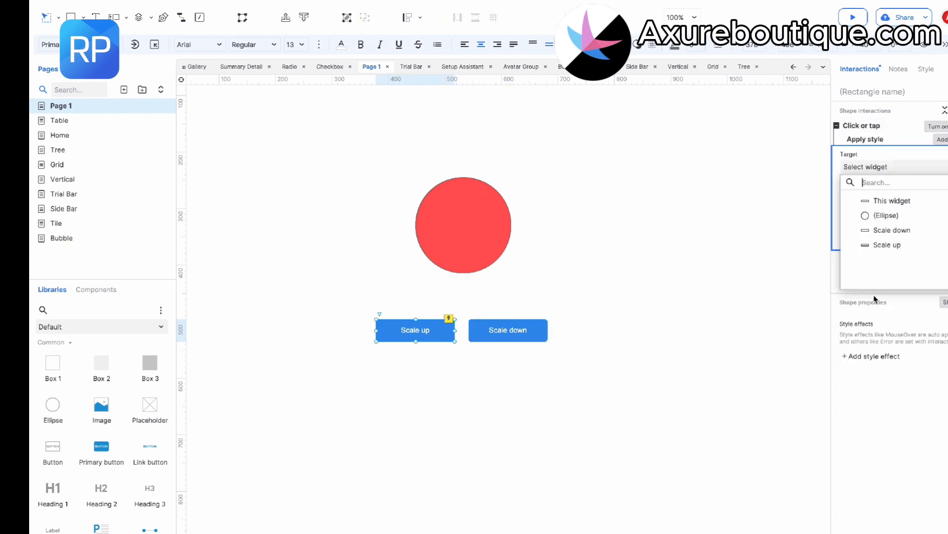
{"action": "left_click", "coordinate": [882, 216]}
Step: Set the fill color of the Scale up button's applied style to bright lime green
{"action": "left_click", "coordinate": [870, 223]}
{"action": "left_click", "coordinate": [920, 237]}
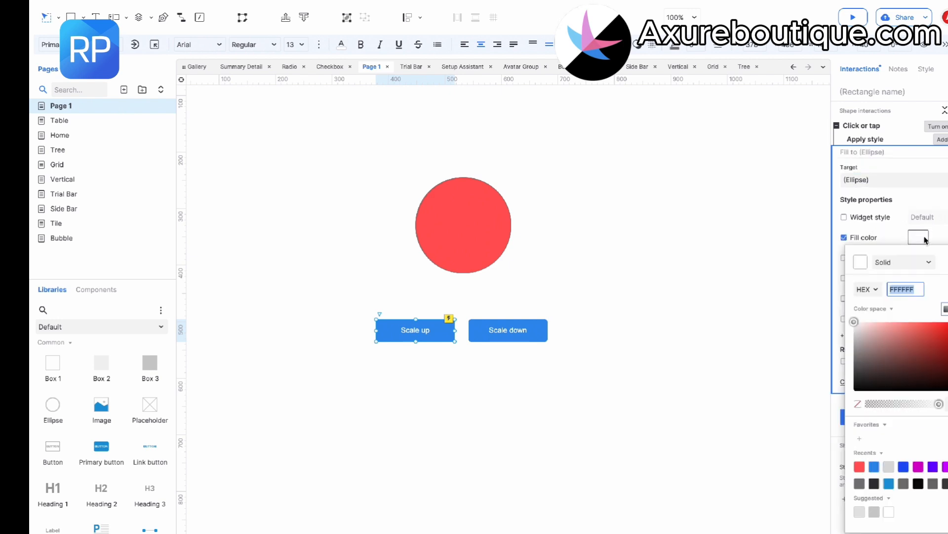
{"action": "left_click", "coordinate": [947, 338]}
{"action": "left_click", "coordinate": [947, 324]}
{"action": "left_click", "coordinate": [947, 276]}
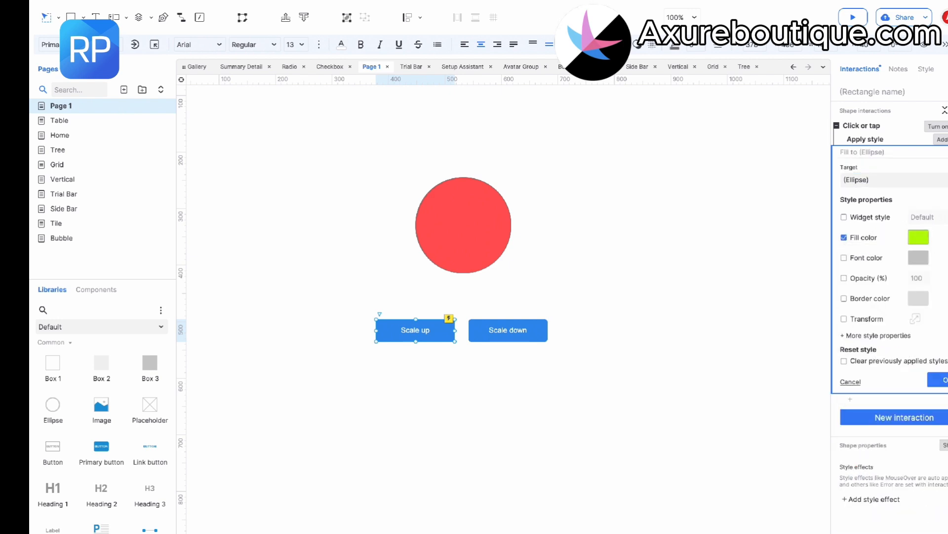
Step: Enable the Transform property in the applied style with scale 2x and a translation of 20 in x and 100 in y
{"action": "left_click", "coordinate": [845, 318]}
{"action": "left_click", "coordinate": [915, 318]}
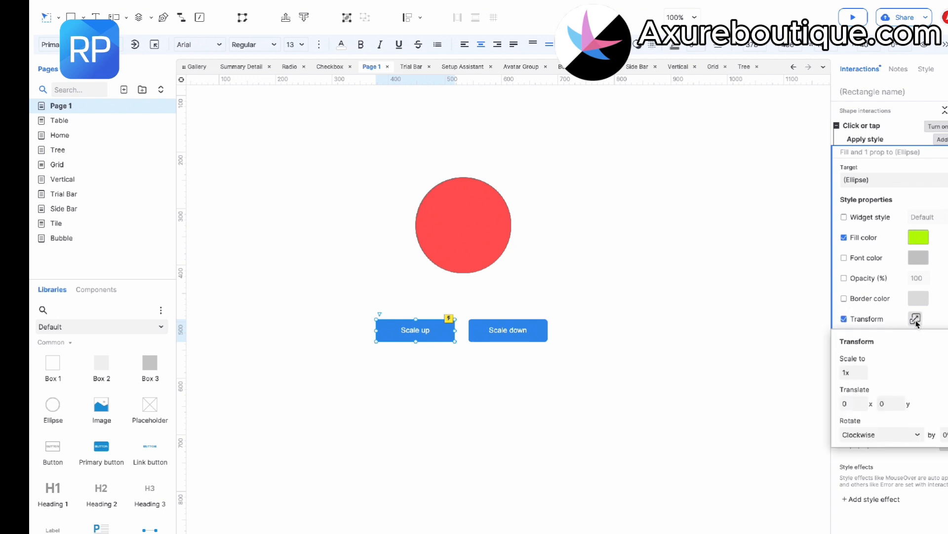
{"action": "left_click", "coordinate": [851, 372]}
{"action": "type", "text": "2"}
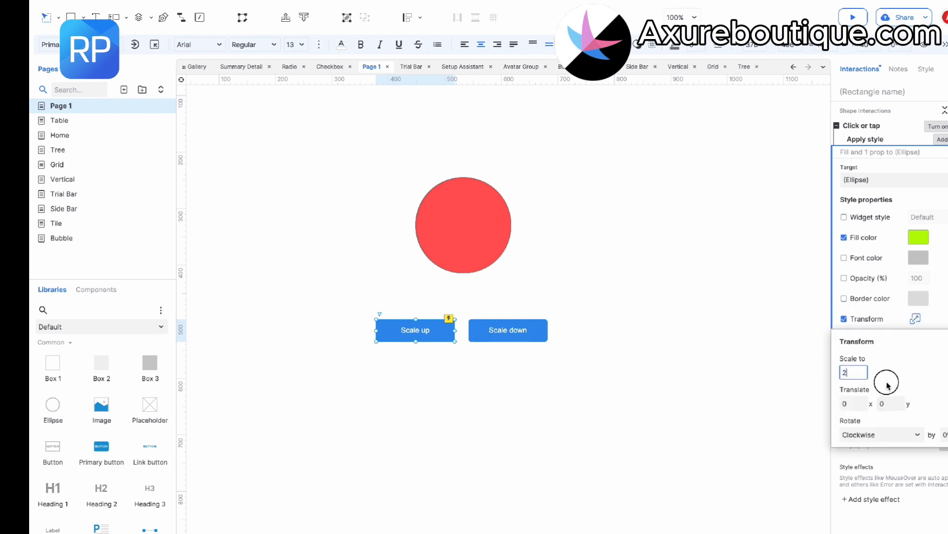
{"action": "key", "text": "Return"}
{"action": "left_click", "coordinate": [848, 404]}
{"action": "type", "text": "2"}
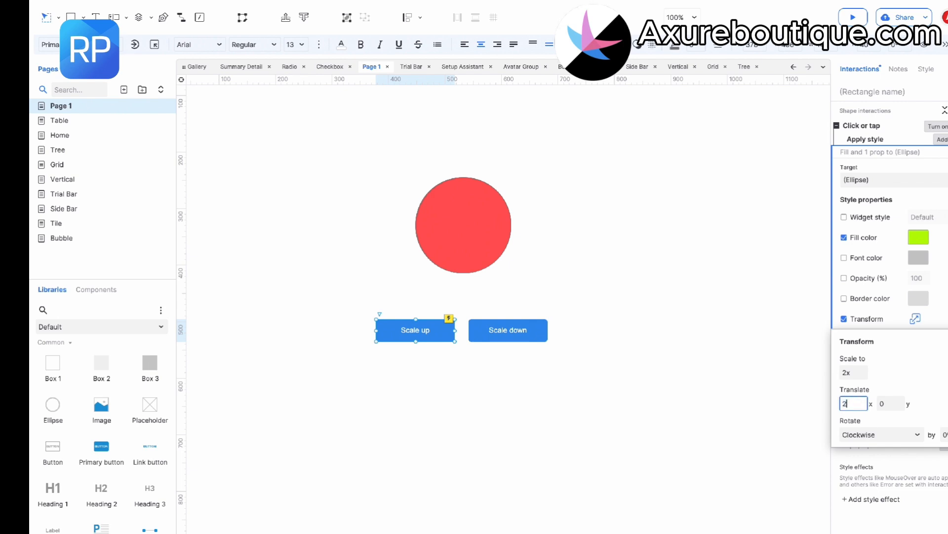
{"action": "left_click", "coordinate": [886, 405]}
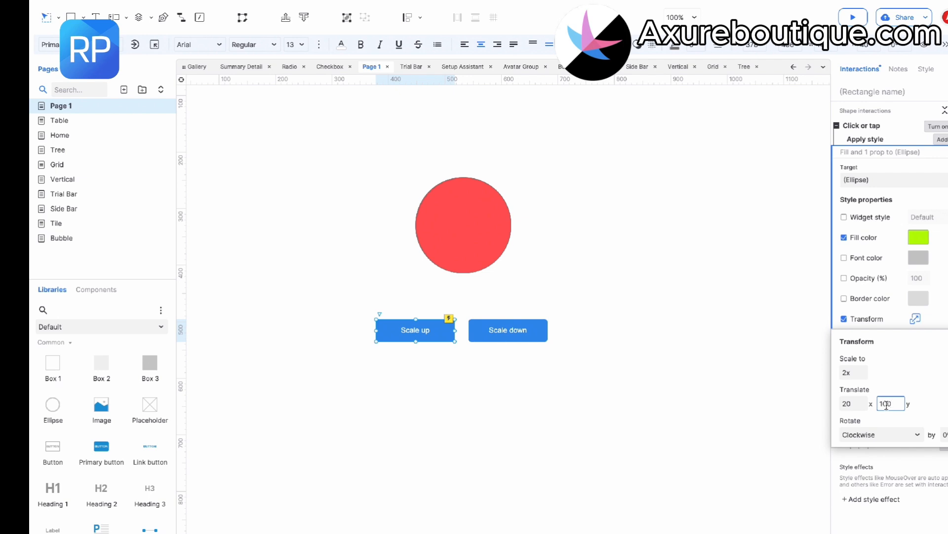
{"action": "type", "text": "100"}
{"action": "left_click", "coordinate": [934, 404]}
{"action": "left_click", "coordinate": [934, 317]}
Step: Add a Transition with linear easing to the Scale up button's applied style and confirm the action
{"action": "left_click", "coordinate": [879, 335]}
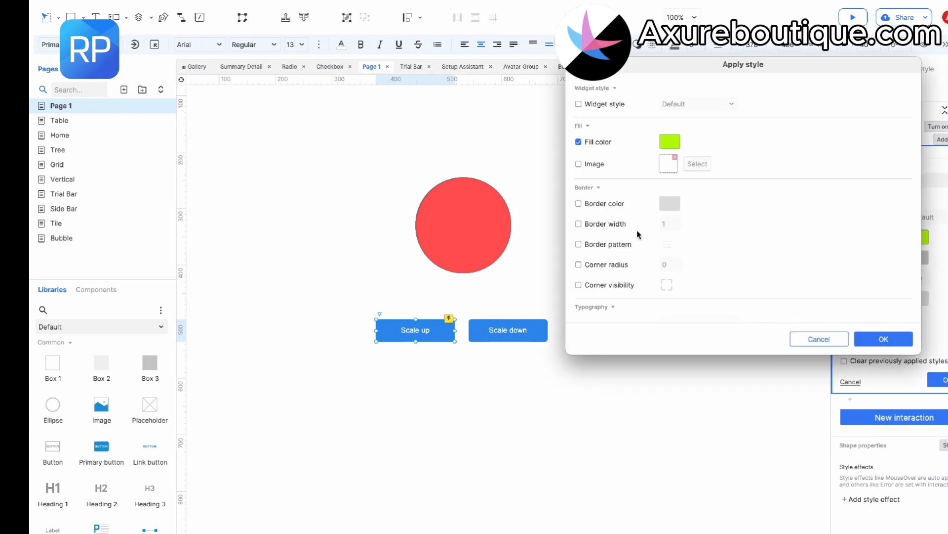
{"action": "scroll", "coordinate": [637, 234], "scroll_direction": "down", "scroll_amount": 5}
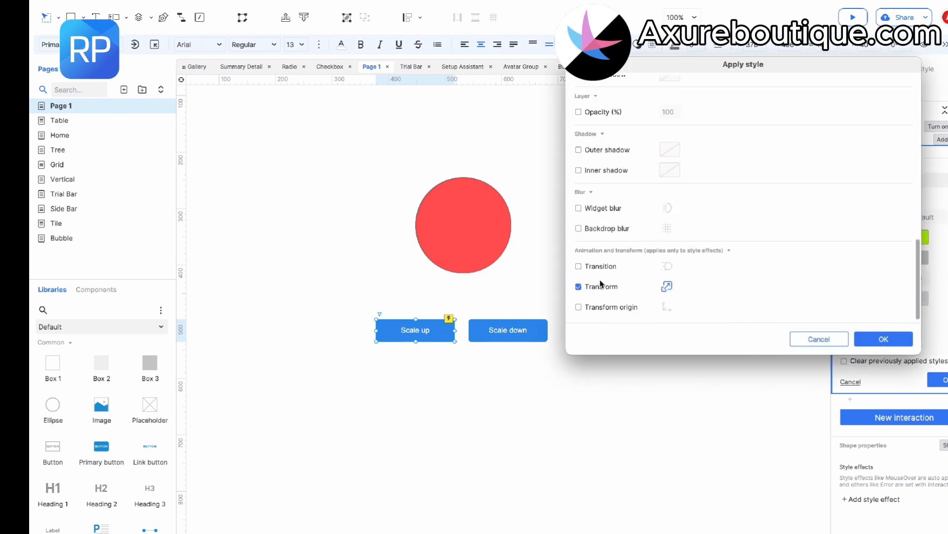
{"action": "left_click", "coordinate": [601, 267]}
{"action": "left_click", "coordinate": [667, 266]}
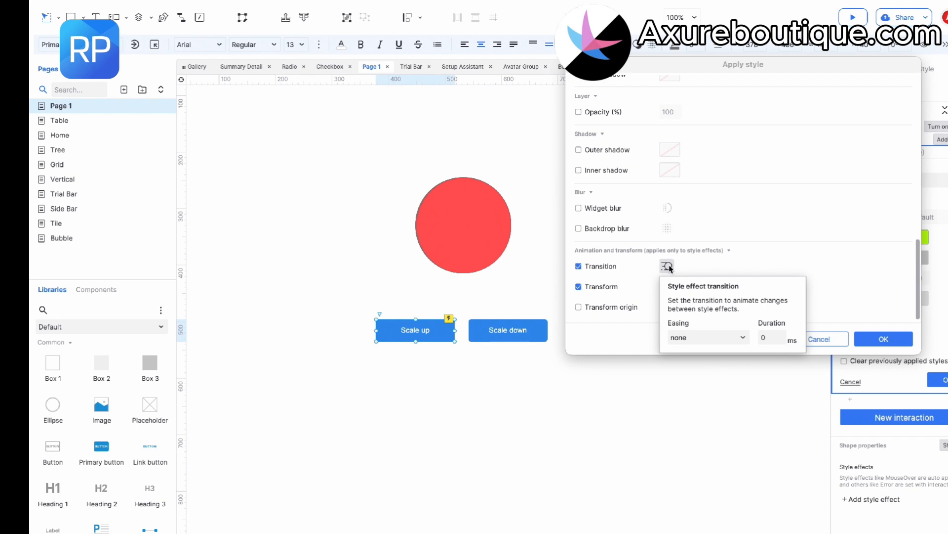
{"action": "left_click", "coordinate": [720, 336]}
{"action": "left_click", "coordinate": [718, 385]}
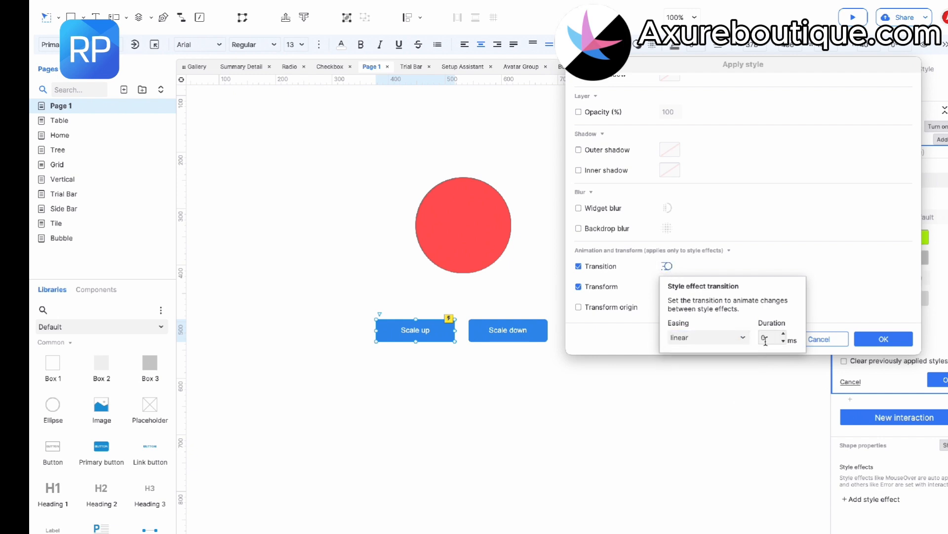
{"action": "left_click", "coordinate": [765, 339]}
{"action": "left_click", "coordinate": [750, 252]}
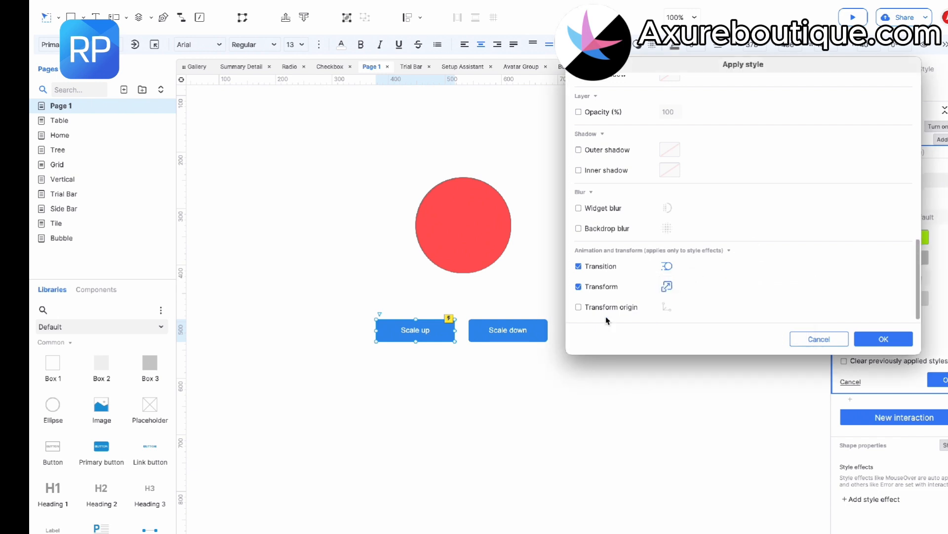
{"action": "left_click", "coordinate": [894, 337]}
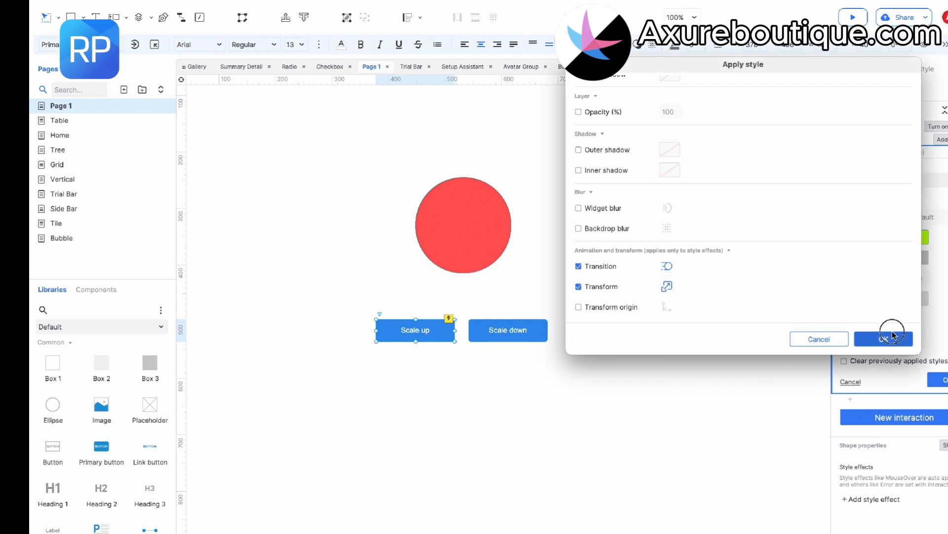
{"action": "left_click", "coordinate": [944, 323]}
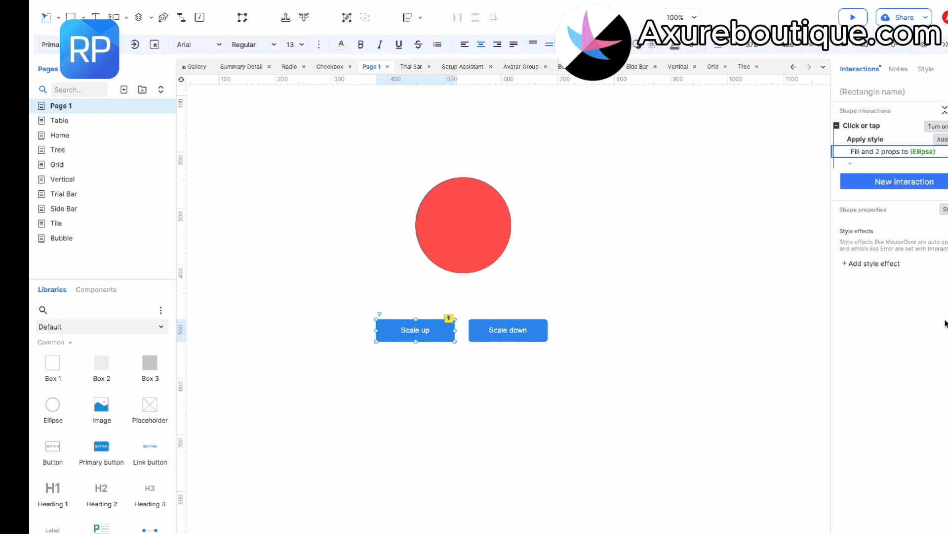
Step: Replace the Scale down button's interaction with a Click or tap Apply style action targeting the ellipse
{"action": "left_click", "coordinate": [514, 333]}
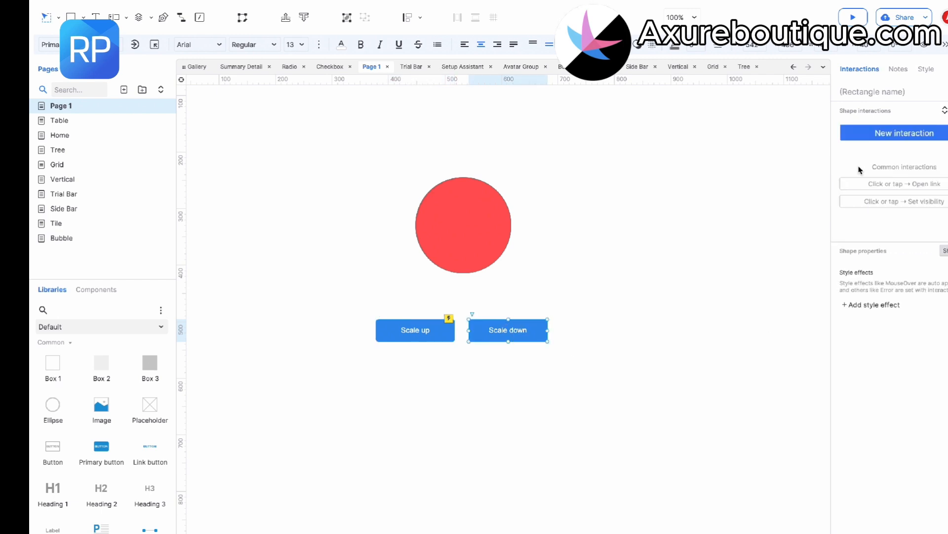
{"action": "left_click", "coordinate": [895, 141]}
{"action": "left_click", "coordinate": [869, 166]}
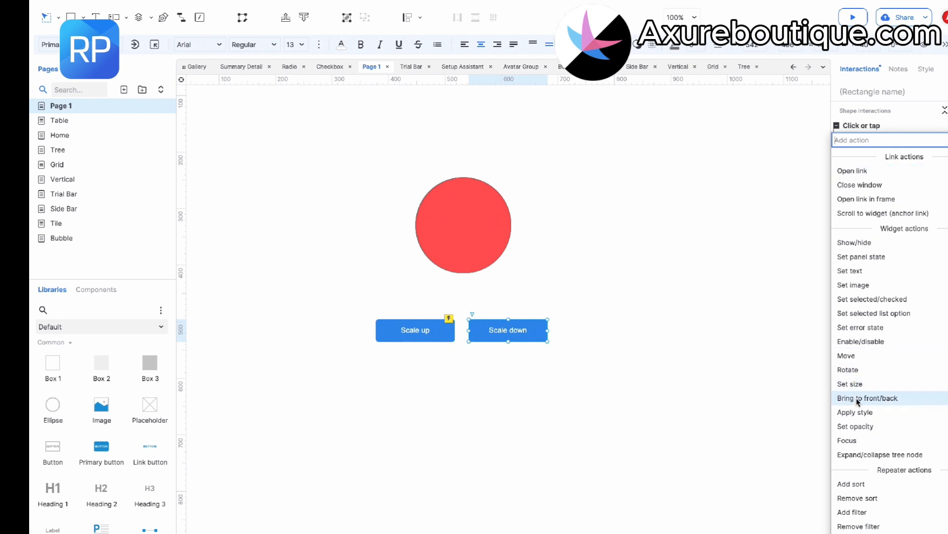
{"action": "left_click", "coordinate": [862, 413]}
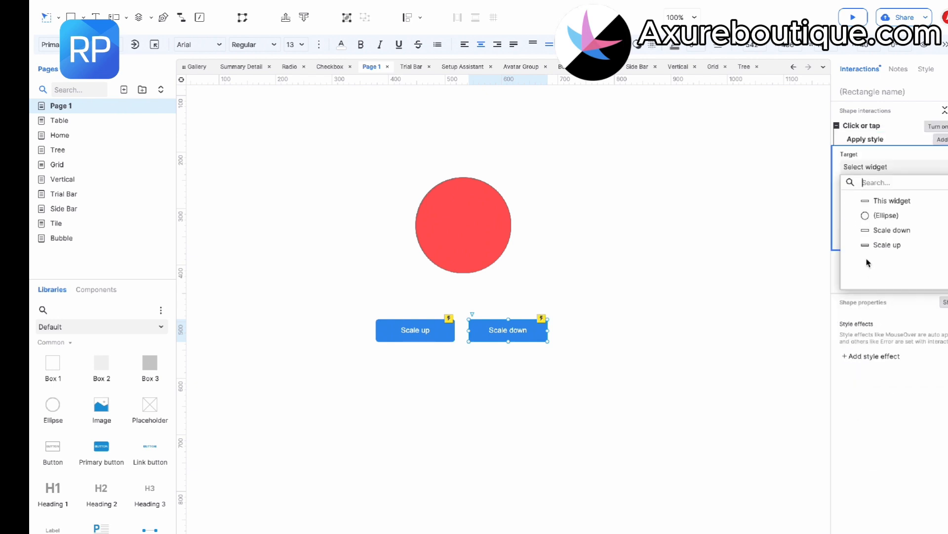
{"action": "left_click", "coordinate": [875, 216]}
Step: Set the Scale down button's applied style to a mint green fill color and 50% opacity
{"action": "left_click", "coordinate": [919, 237]}
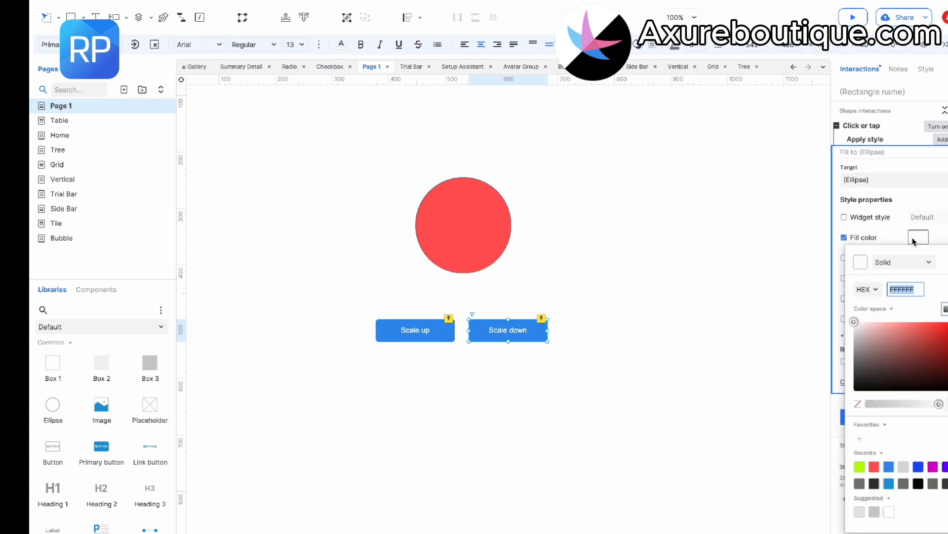
{"action": "left_click", "coordinate": [929, 326]}
{"action": "mouse_move", "coordinate": [947, 367]}
{"action": "left_mouse_down"}
{"action": "mouse_move", "coordinate": [947, 377]}
{"action": "mouse_move", "coordinate": [947, 339]}
{"action": "mouse_move", "coordinate": [947, 352]}
{"action": "left_mouse_up"}
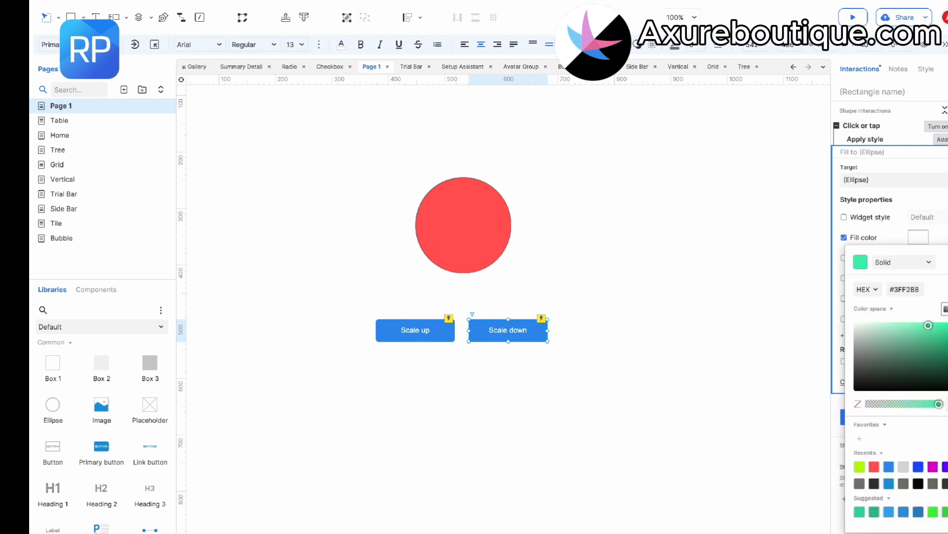
{"action": "left_click", "coordinate": [864, 281]}
{"action": "double_click", "coordinate": [916, 278]}
{"action": "type", "text": "50"}
Step: Add a Transition with ease out cubic easing and a 500 ms duration to the Scale down button's applied style
{"action": "left_click", "coordinate": [876, 335]}
{"action": "scroll", "coordinate": [658, 282], "scroll_direction": "down", "scroll_amount": 5}
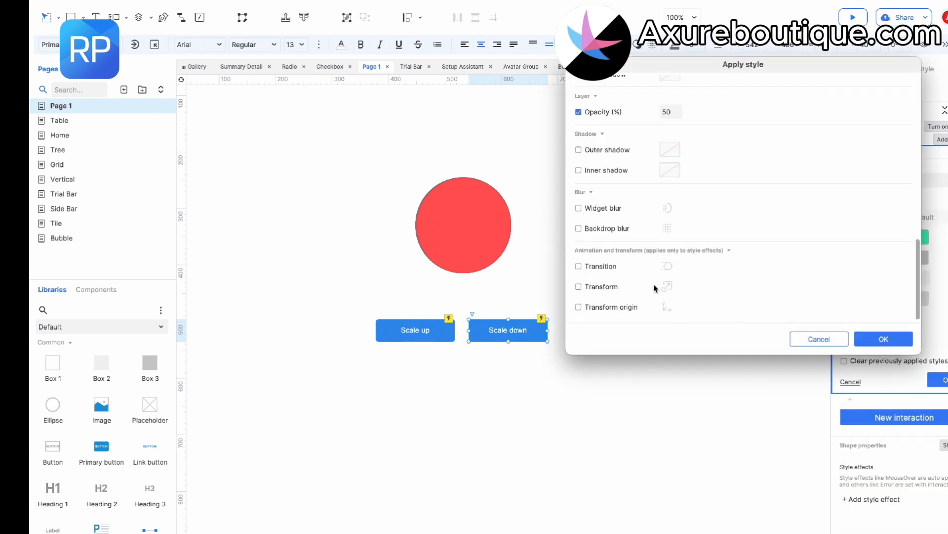
{"action": "left_click", "coordinate": [611, 271]}
{"action": "left_click", "coordinate": [667, 266]}
{"action": "left_click", "coordinate": [708, 337]}
{"action": "left_click", "coordinate": [711, 412]}
{"action": "double_click", "coordinate": [767, 338]}
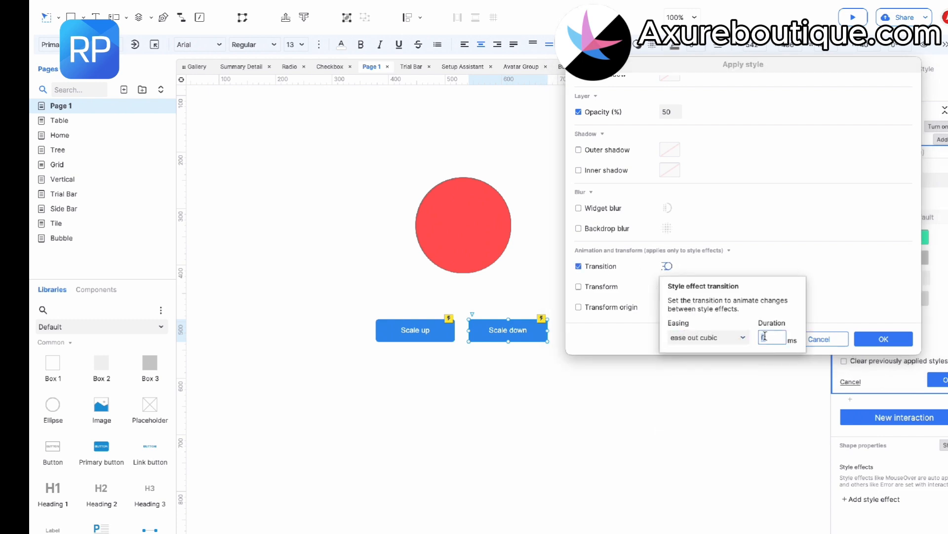
{"action": "type", "text": "500"}
Step: Enable the Transform origin property in the Scale down button's applied style and confirm the style settings
{"action": "left_click", "coordinate": [606, 313]}
{"action": "left_click", "coordinate": [605, 309]}
{"action": "left_click", "coordinate": [667, 307]}
{"action": "left_click", "coordinate": [683, 347]}
{"action": "left_click", "coordinate": [796, 294]}
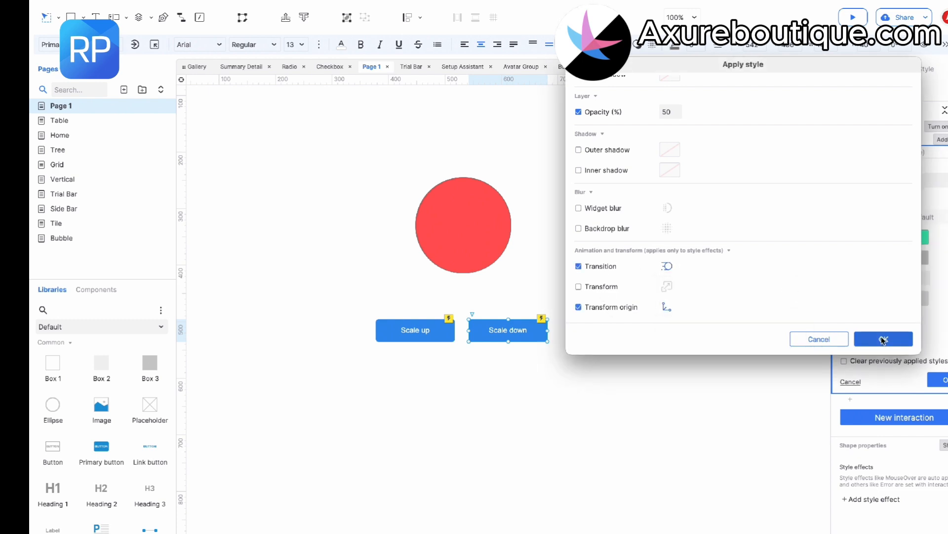
{"action": "left_click", "coordinate": [883, 340]}
Step: Relabel the Scale up button as Apply Style 1 and the Scale down button as Apply Style 2
{"action": "double_click", "coordinate": [431, 328]}
{"action": "type", "text": "Apply Style 1"}
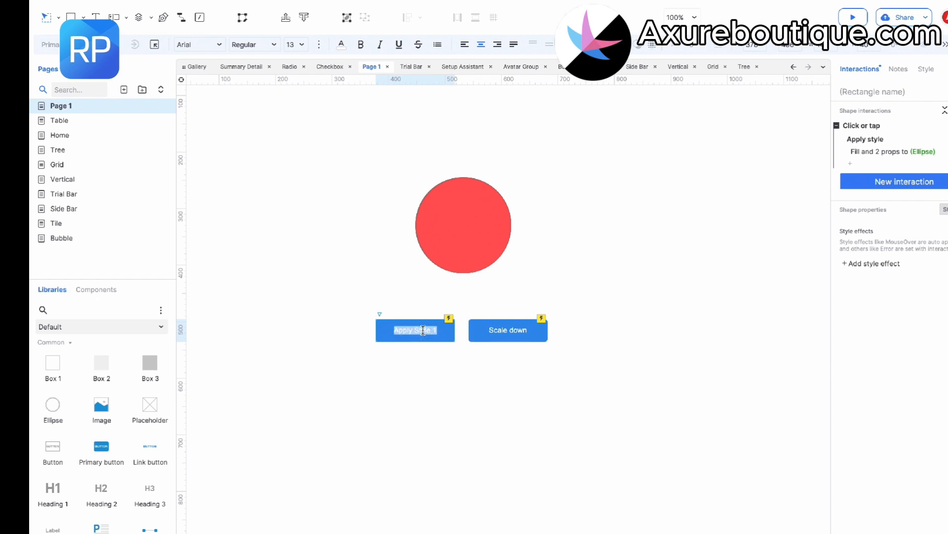
{"action": "left_click", "coordinate": [532, 333]}
{"action": "double_click", "coordinate": [532, 333]}
{"action": "type", "text": "Apply Style 2"}
{"action": "left_click", "coordinate": [564, 390]}
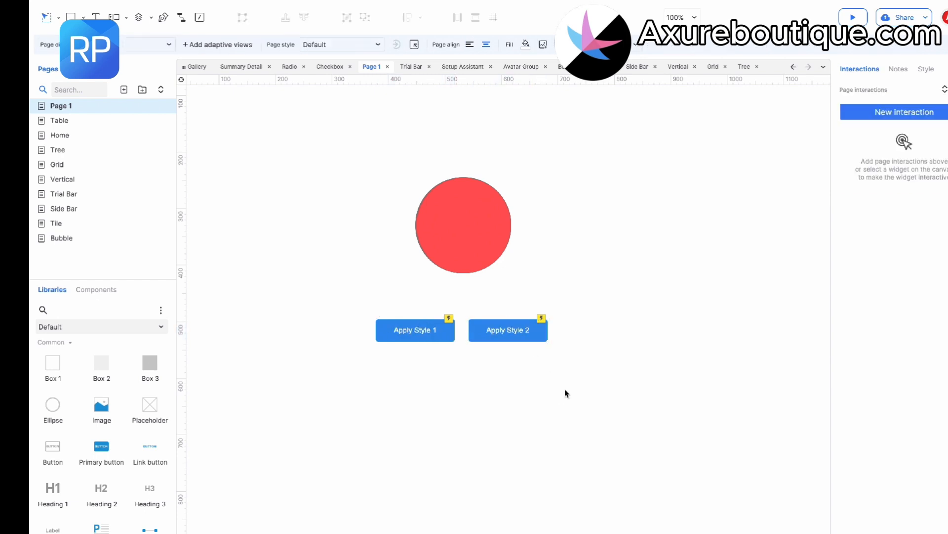
Step: Move both Apply Style buttons together straight down, farther below the ellipse
{"action": "left_click", "coordinate": [422, 340]}
{"action": "left_click", "coordinate": [494, 332], "text": "shift"}
{"action": "left_click_drag", "start_coordinate": [493, 333], "coordinate": [493, 425]}
Step: Preview the page in the browser and trigger the Apply Style 1 button
{"action": "left_click", "coordinate": [853, 18]}
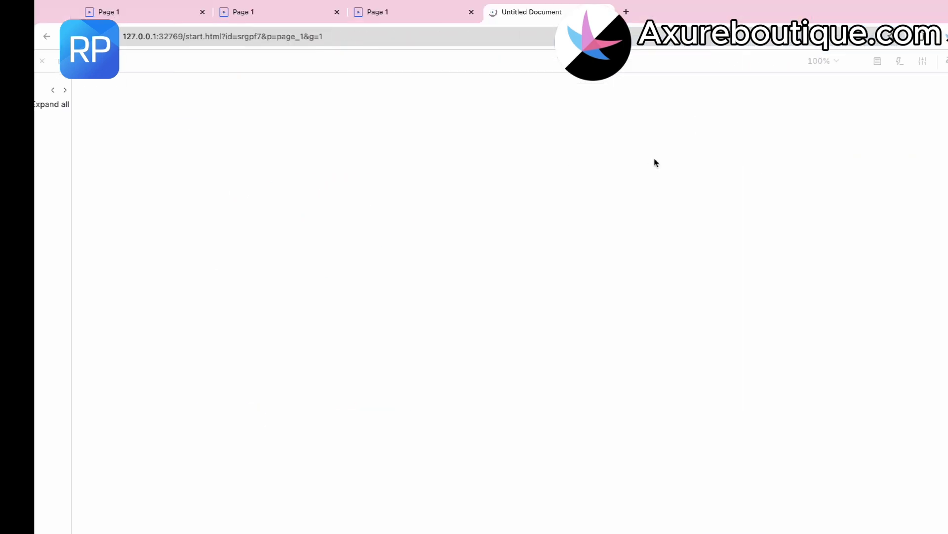
{"action": "left_click", "coordinate": [519, 457]}
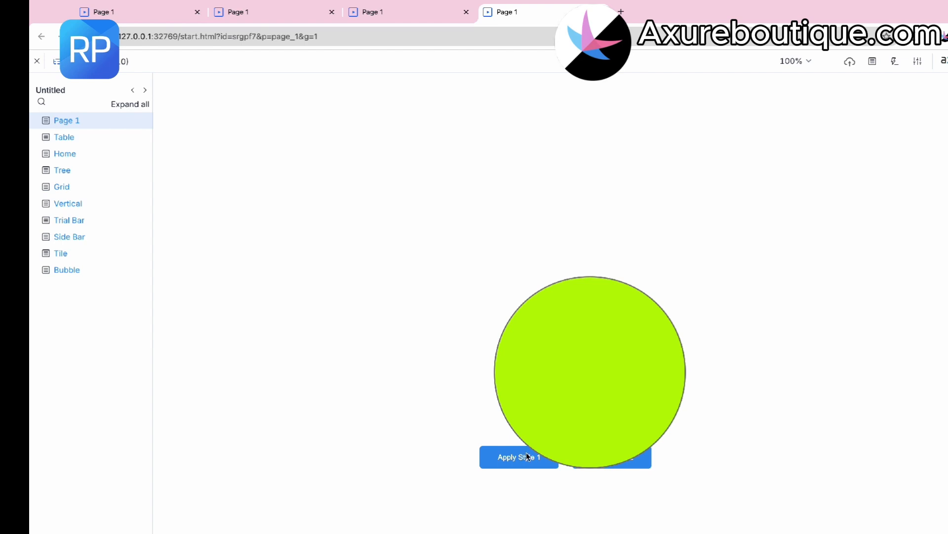
Step: Trigger the Apply Style 2 button in the browser preview
{"action": "left_click", "coordinate": [629, 457]}
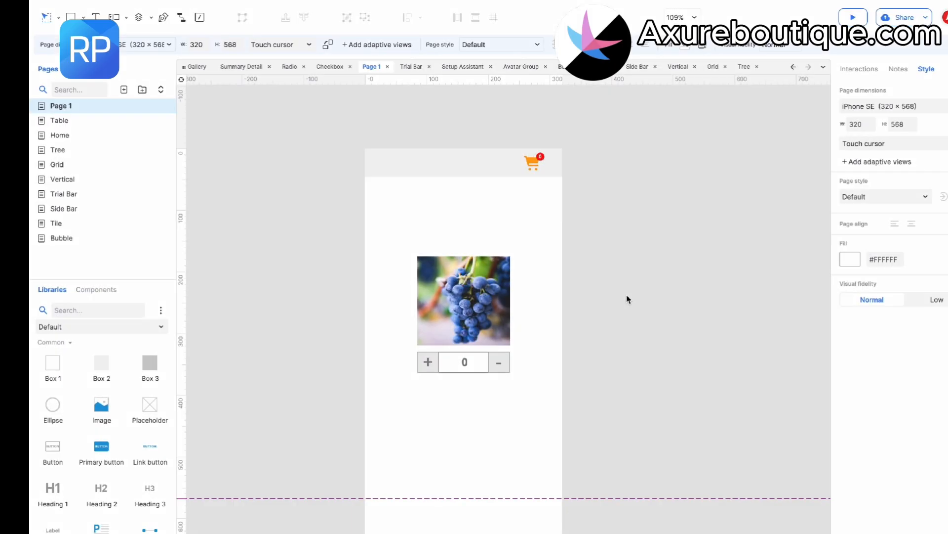
Step: Add a Click or tap interaction with a Set variable value action to the + box below the grapes image
{"action": "left_click", "coordinate": [427, 364]}
{"action": "left_click", "coordinate": [859, 69]}
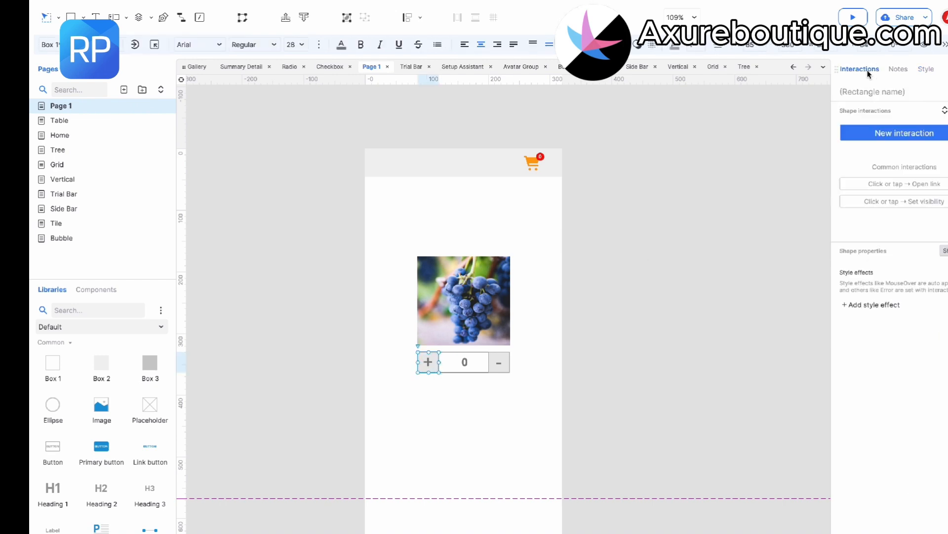
{"action": "left_click", "coordinate": [889, 134]}
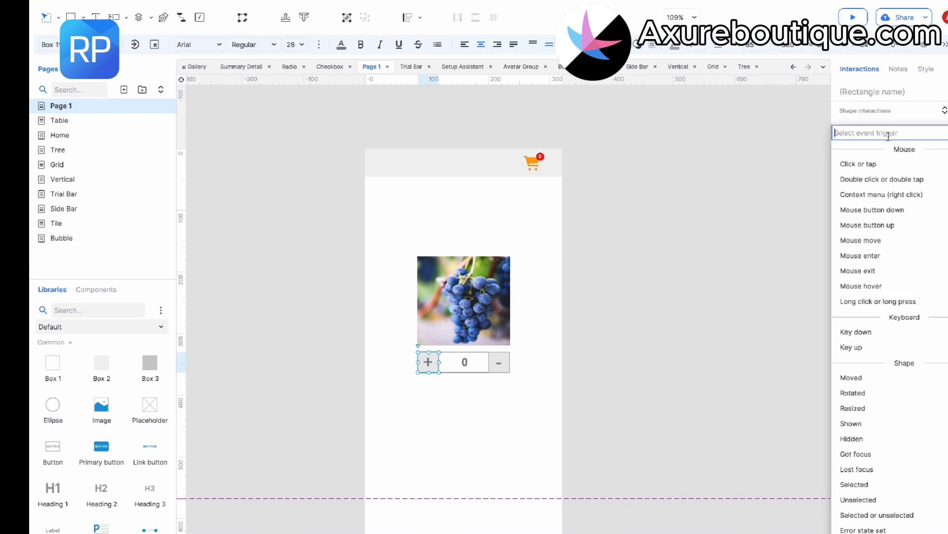
{"action": "left_click", "coordinate": [872, 164]}
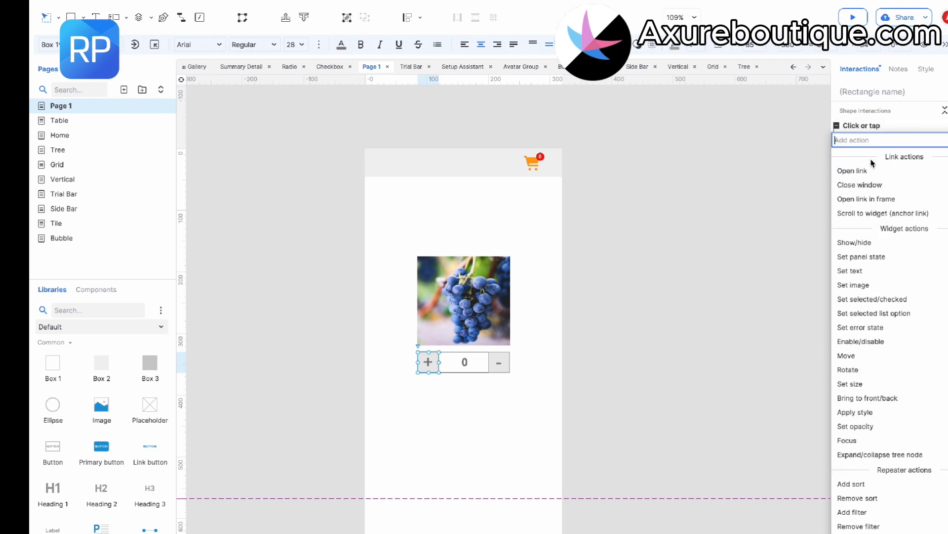
{"action": "scroll", "coordinate": [888, 270], "scroll_direction": "down", "scroll_amount": 5}
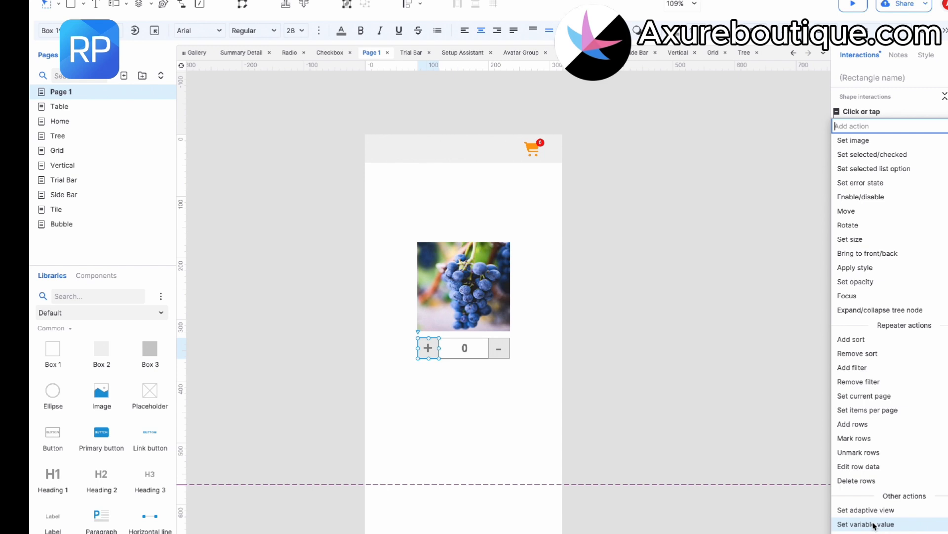
{"action": "left_click", "coordinate": [875, 523]}
Step: Set OnLoadVariable to the text on the Number widget and confirm the action
{"action": "left_click", "coordinate": [872, 199]}
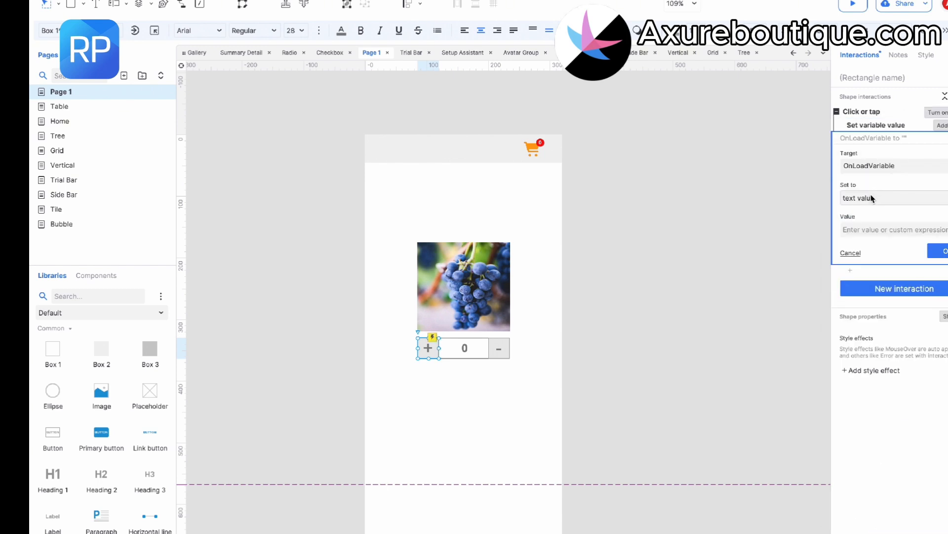
{"action": "left_click", "coordinate": [872, 198]}
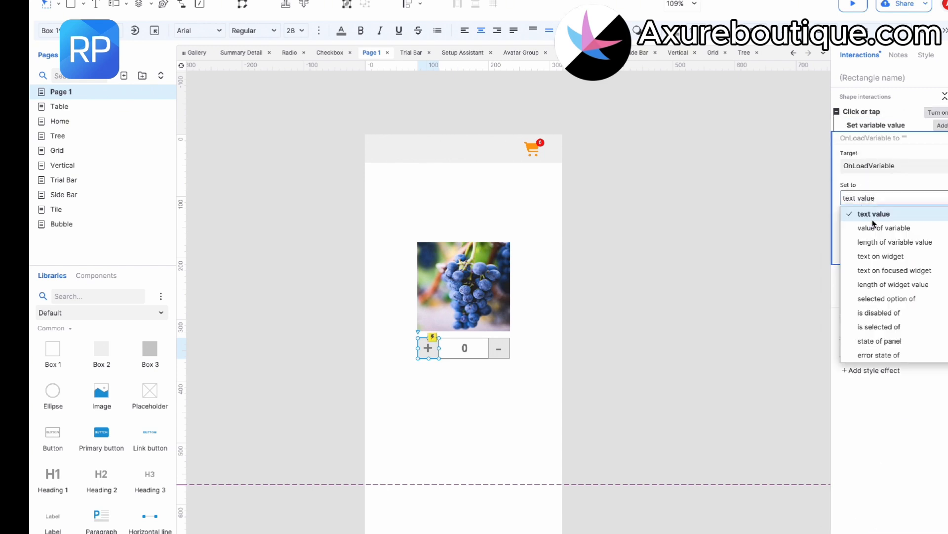
{"action": "left_click", "coordinate": [877, 256]}
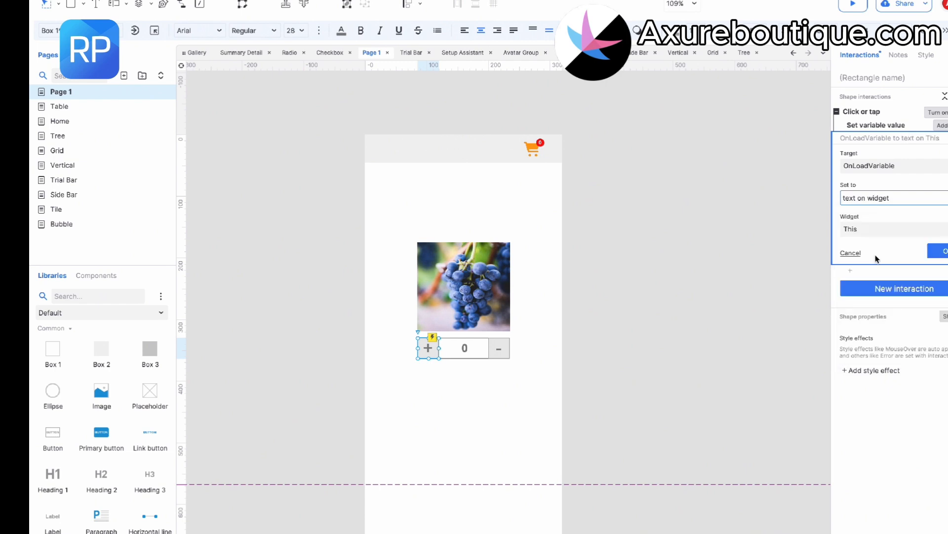
{"action": "left_click", "coordinate": [879, 228]}
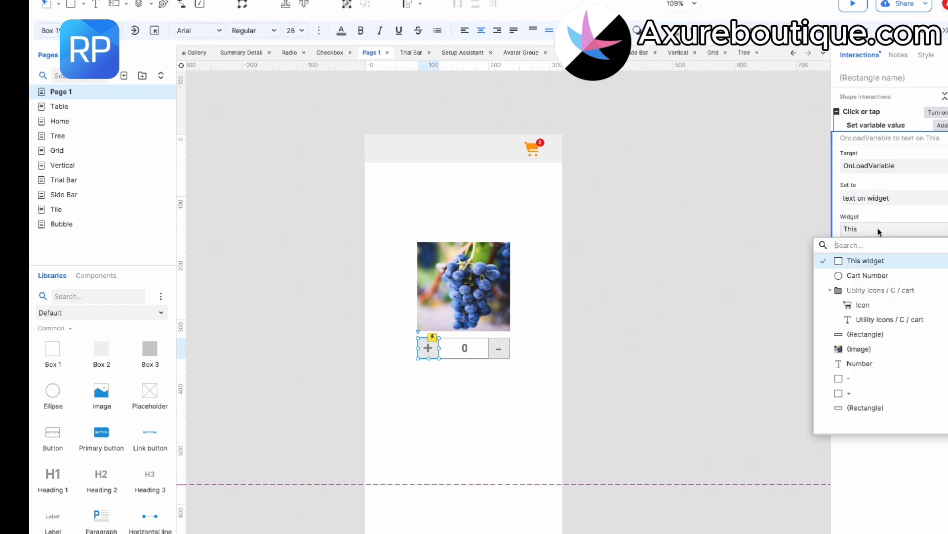
{"action": "left_click", "coordinate": [875, 364]}
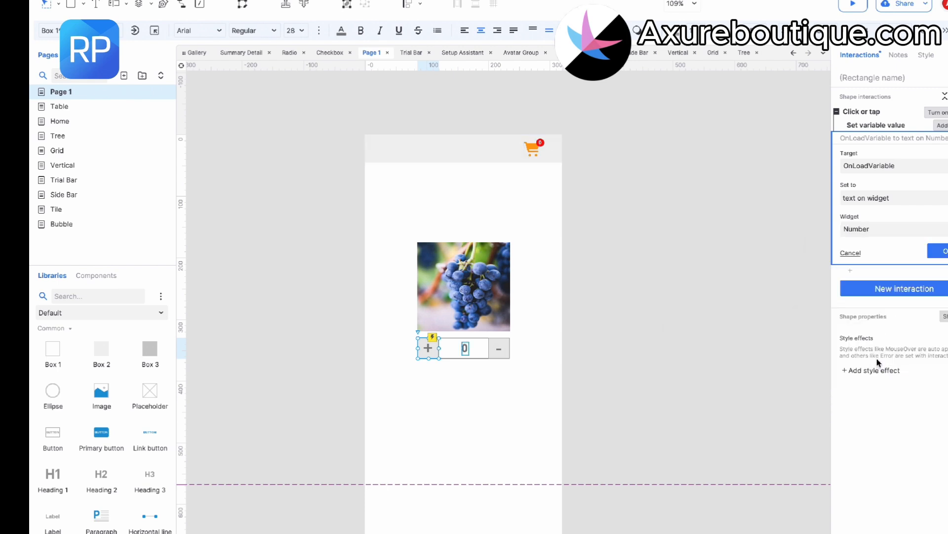
{"action": "left_click", "coordinate": [945, 255]}
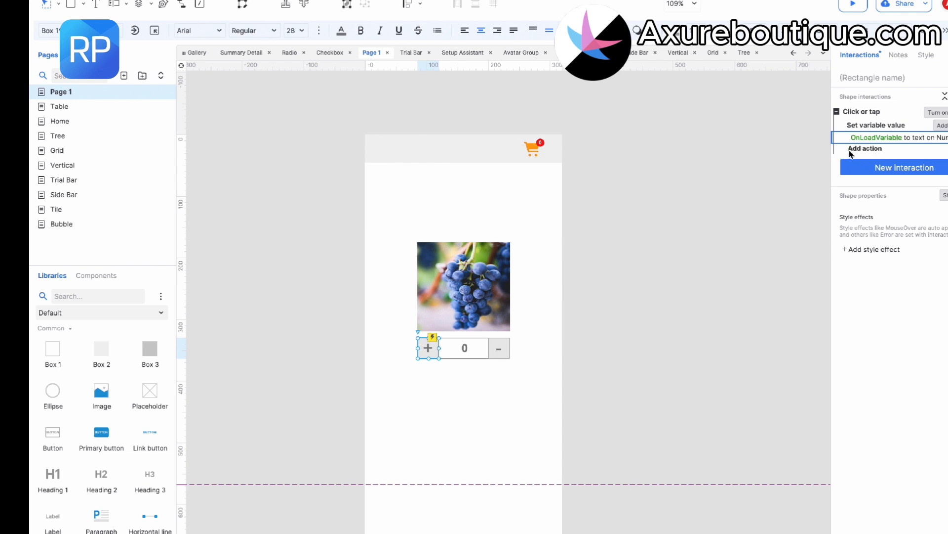
Step: Add a Set text action changing Number to [[Target.text+1]] and place it before the Set variable value action
{"action": "left_click", "coordinate": [850, 150]}
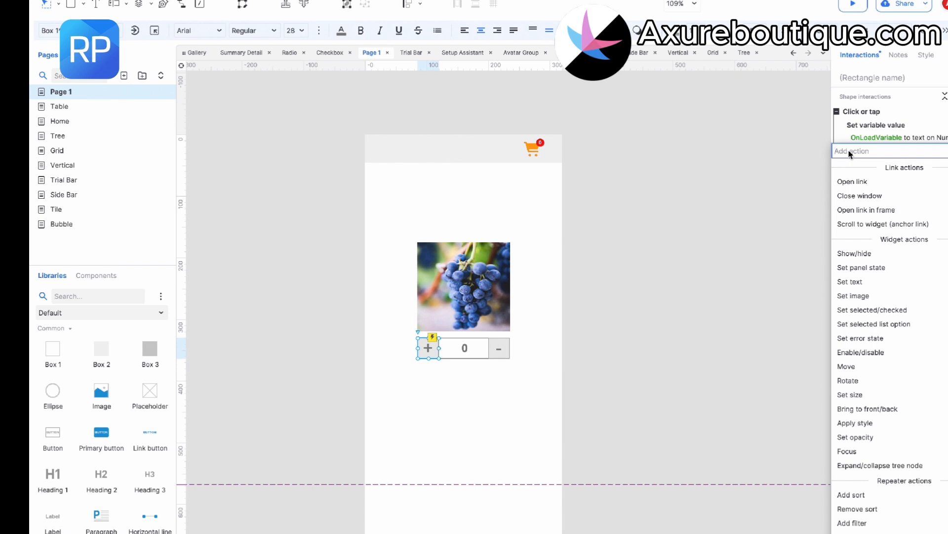
{"action": "left_click", "coordinate": [850, 282]}
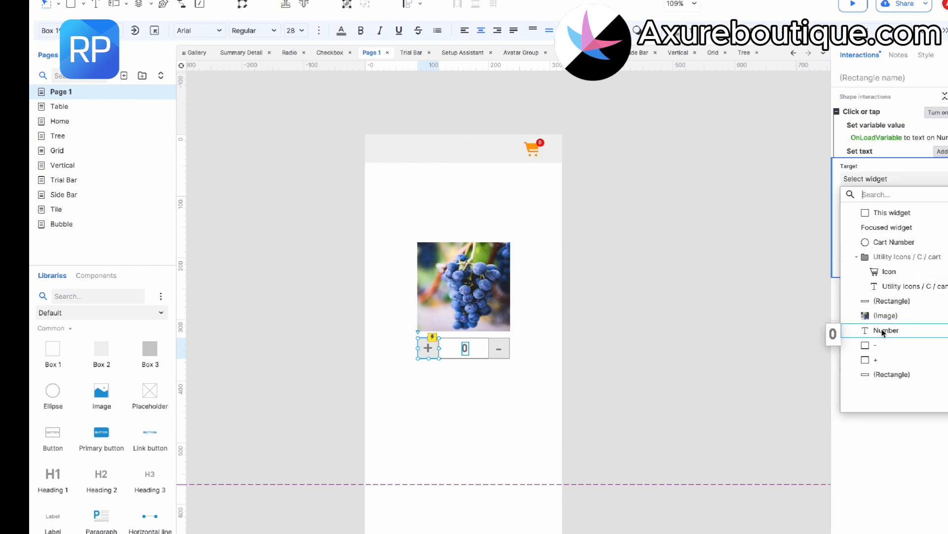
{"action": "left_click", "coordinate": [884, 330]}
{"action": "left_click", "coordinate": [871, 255]}
{"action": "type", "text": "0"}
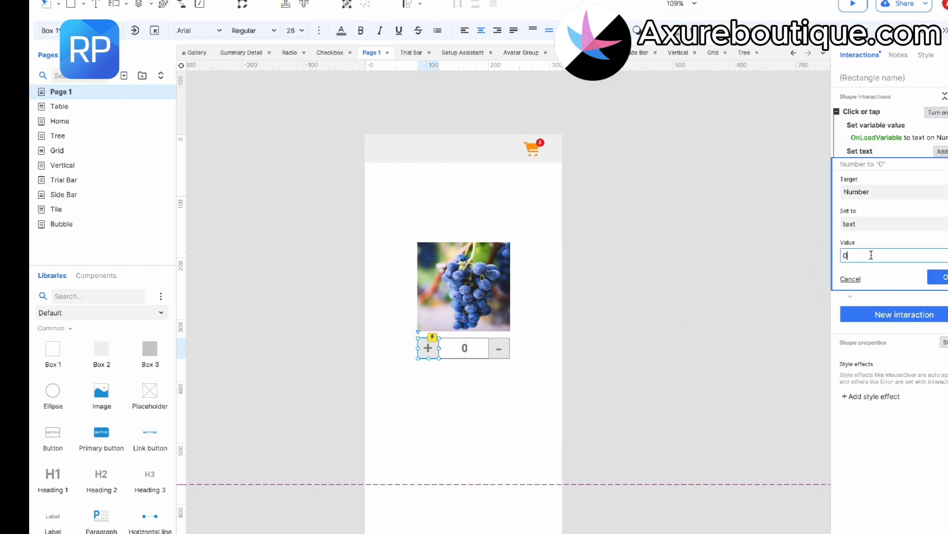
{"action": "key", "text": "BackSpace"}
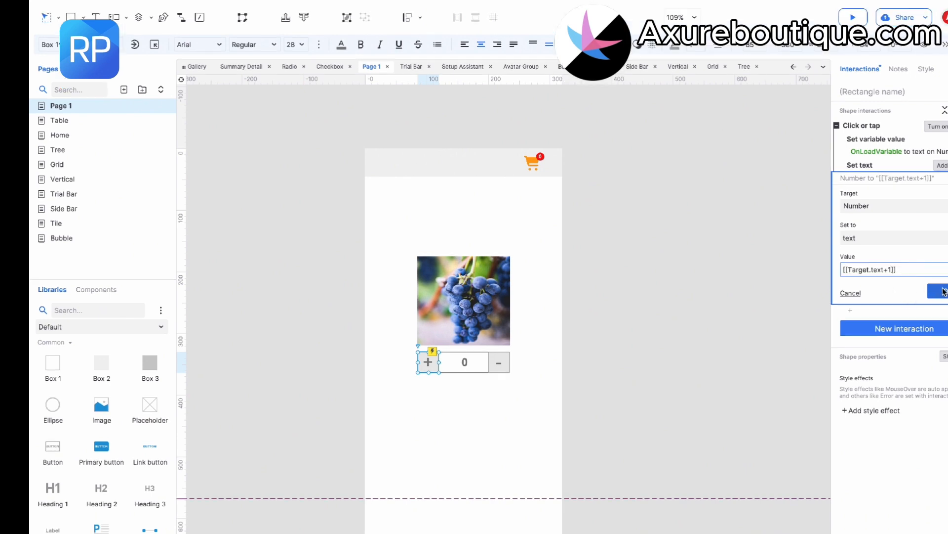
{"action": "left_click", "coordinate": [943, 291]}
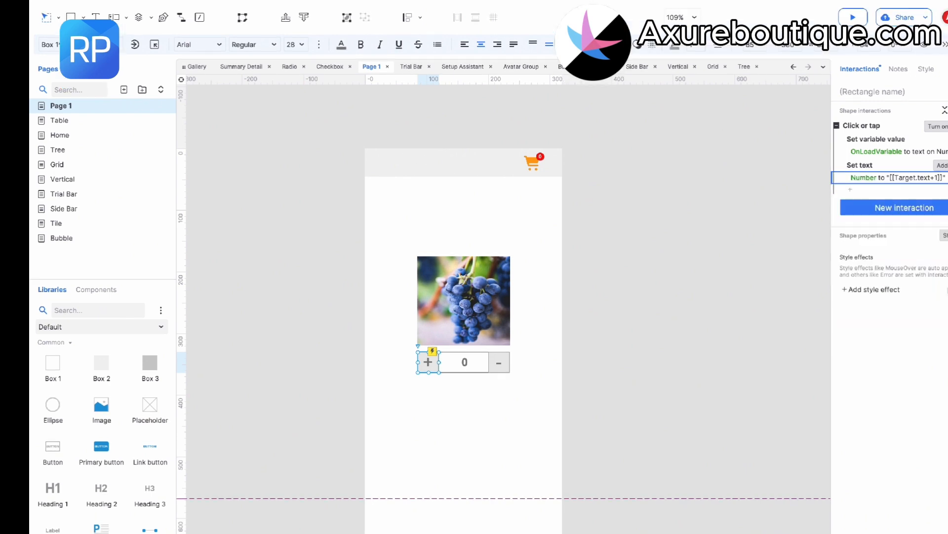
{"action": "left_click_drag", "start_coordinate": [860, 165], "coordinate": [869, 134]}
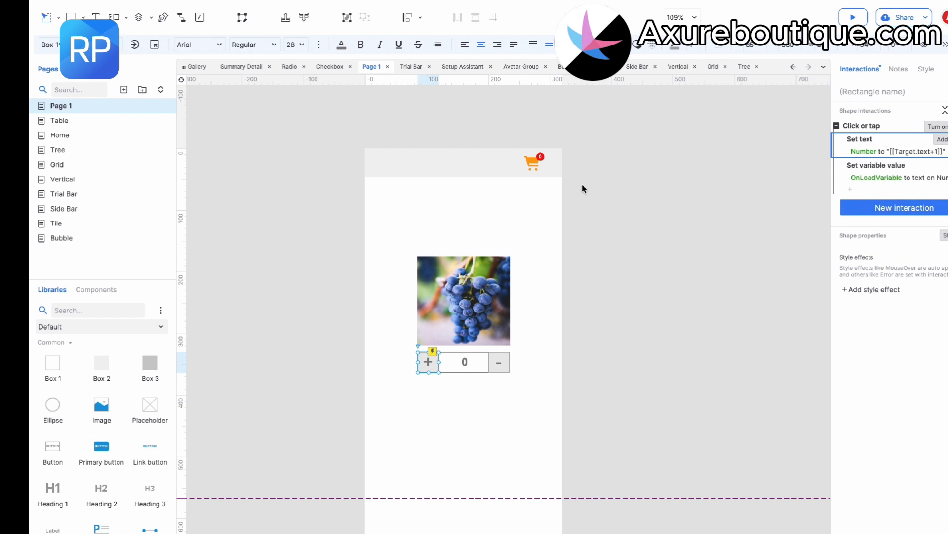
Step: Add an OnLoadVariable changed page interaction that sets the Cart Number text to the value of OnLoadVariable
{"action": "left_click", "coordinate": [595, 191]}
{"action": "left_click", "coordinate": [882, 113]}
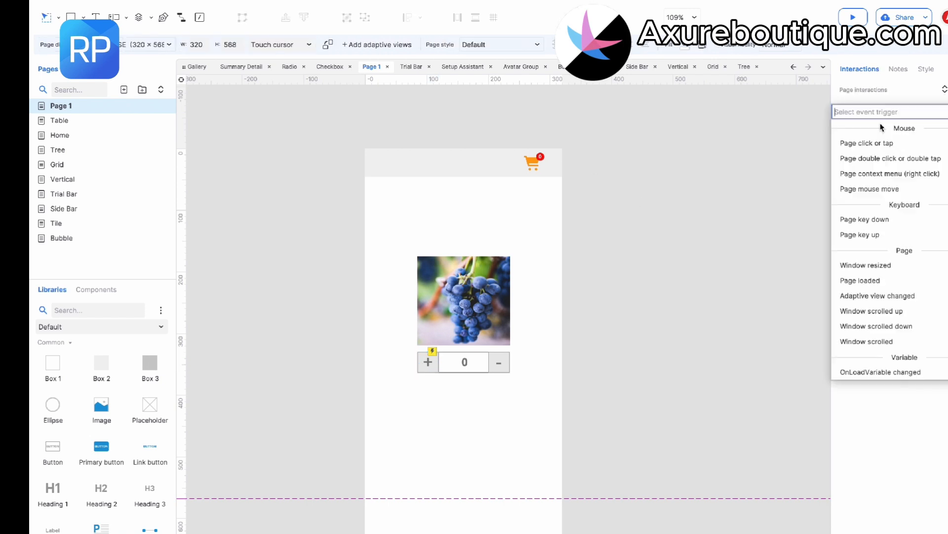
{"action": "left_click", "coordinate": [875, 372]}
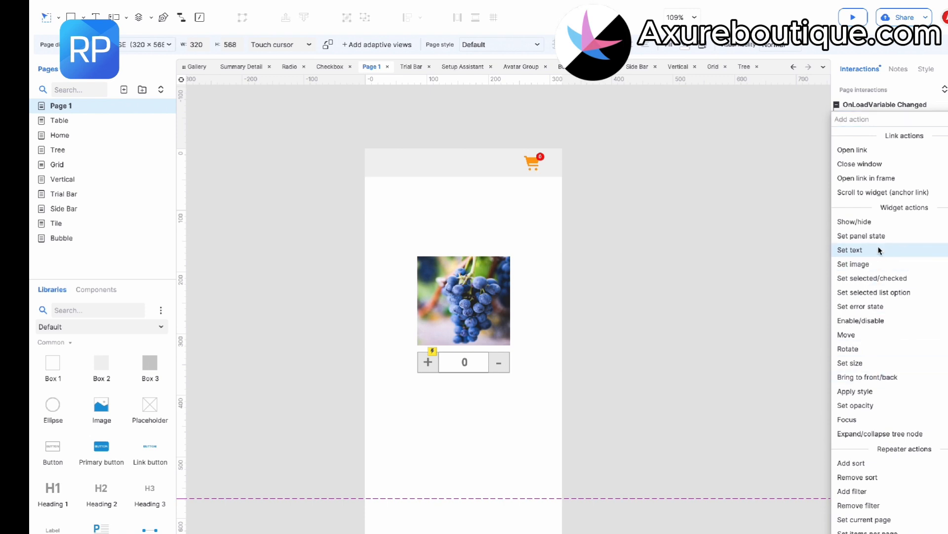
{"action": "left_click", "coordinate": [862, 249]}
{"action": "left_click", "coordinate": [884, 194]}
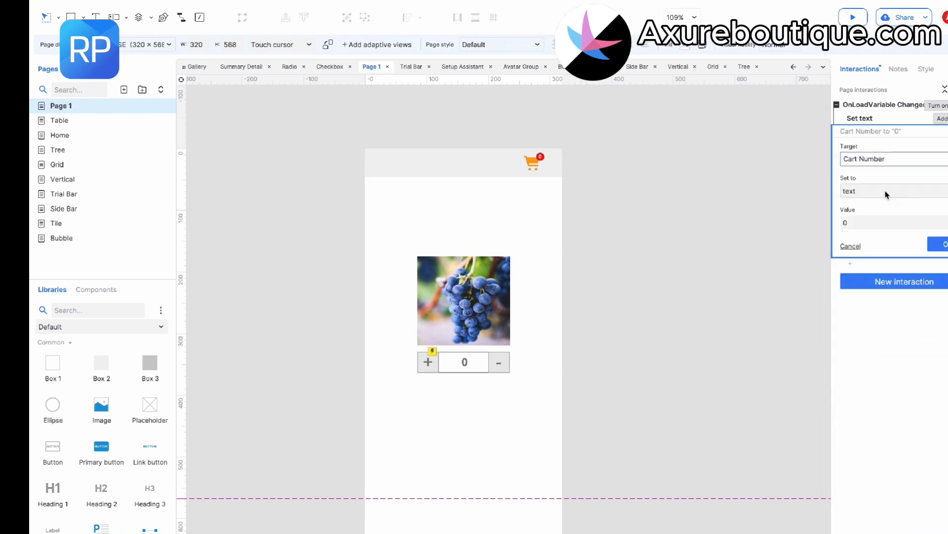
{"action": "left_click", "coordinate": [885, 192]}
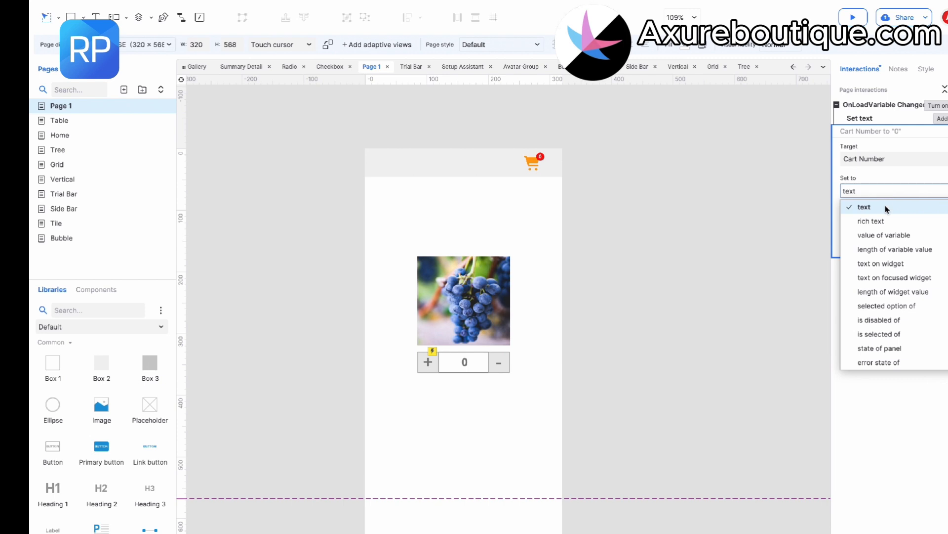
{"action": "left_click", "coordinate": [891, 235]}
{"action": "left_click", "coordinate": [938, 253]}
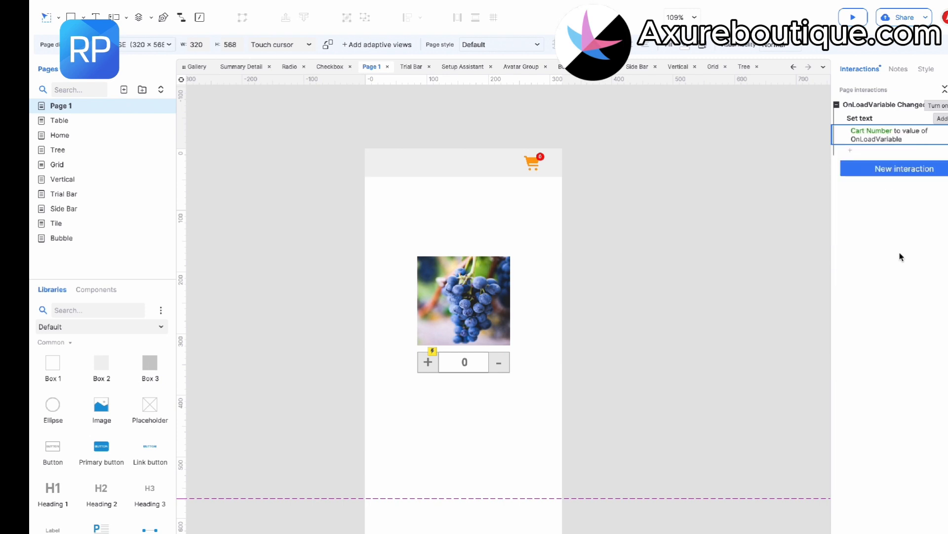
Step: Preview the page in the browser and test the cart counter by increasing the grapes quantity several times
{"action": "left_click", "coordinate": [860, 21]}
{"action": "left_click", "coordinate": [533, 369]}
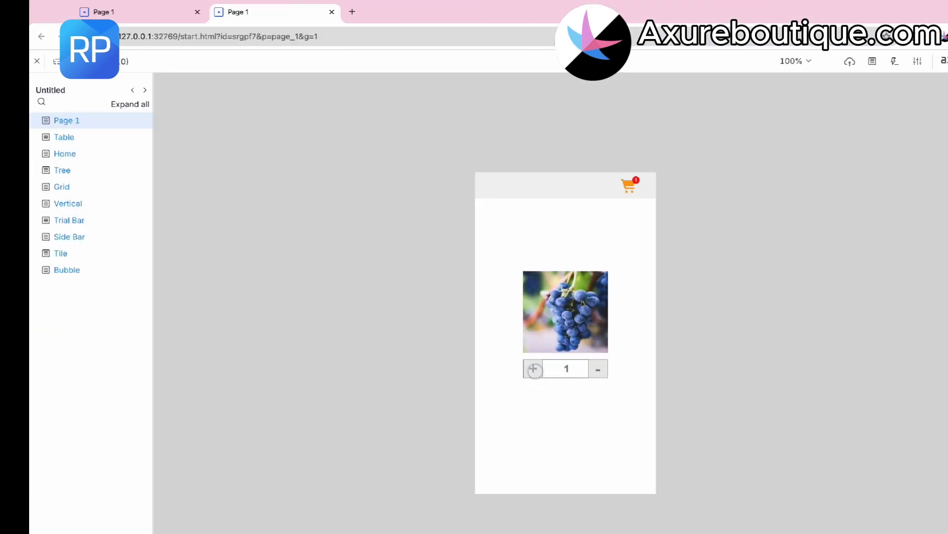
{"action": "left_click", "coordinate": [534, 369]}
{"action": "left_click", "coordinate": [534, 369]}
{"action": "left_click", "coordinate": [534, 369]}
{"action": "left_click", "coordinate": [534, 369]}
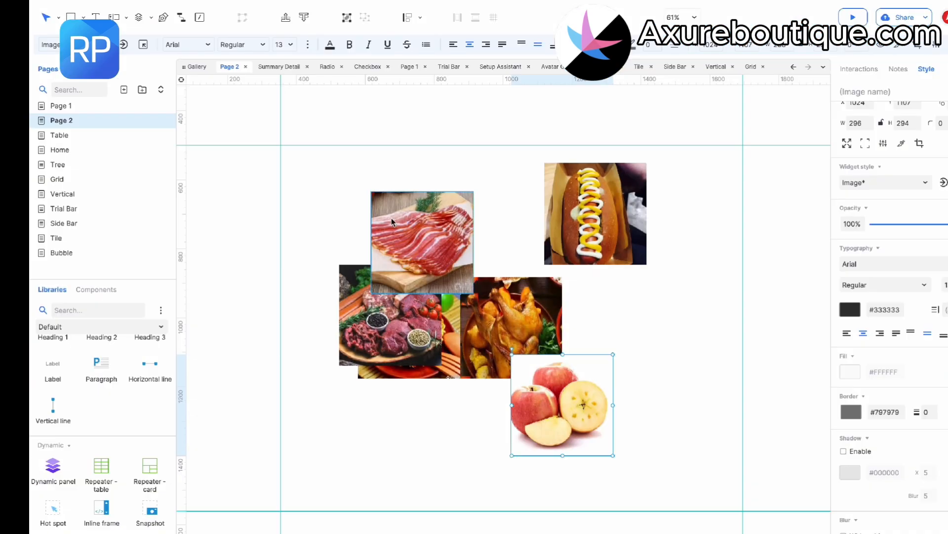
Step: Place the bacon, hot dog, apple and raw meat images at the four corners formed by the page guides
{"action": "left_click_drag", "start_coordinate": [416, 254], "coordinate": [324, 209]}
{"action": "left_click_drag", "start_coordinate": [596, 208], "coordinate": [693, 190]}
{"action": "left_click_drag", "start_coordinate": [550, 394], "coordinate": [679, 449]}
{"action": "left_click_drag", "start_coordinate": [422, 305], "coordinate": [363, 450]}
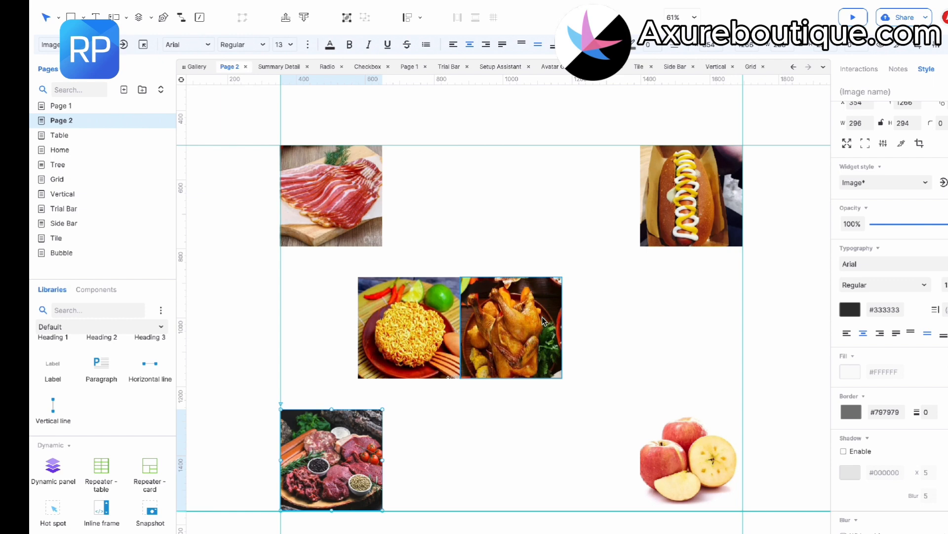
Step: Select all six food images and arrange them into an evenly distributed grid of two columns and three rows
{"action": "left_click_drag", "start_coordinate": [785, 127], "coordinate": [308, 528]}
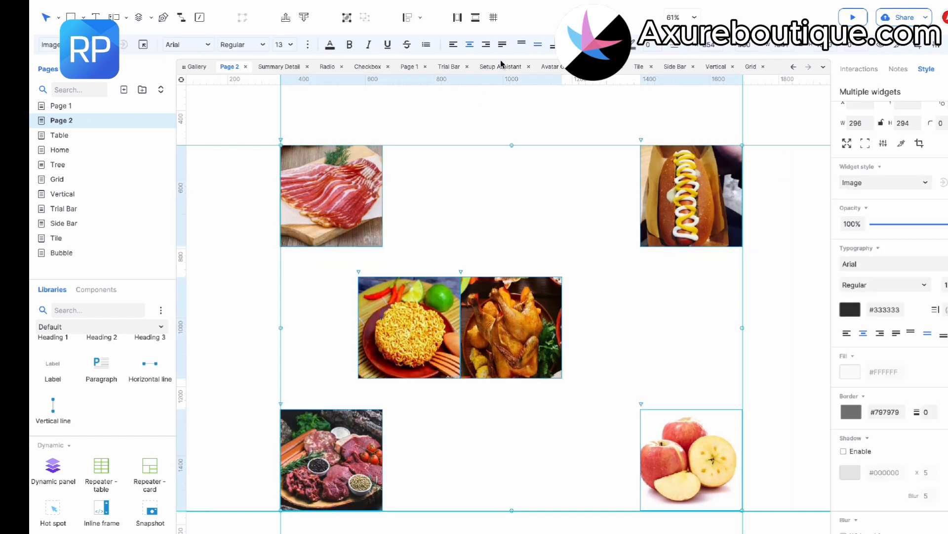
{"action": "left_click", "coordinate": [492, 19]}
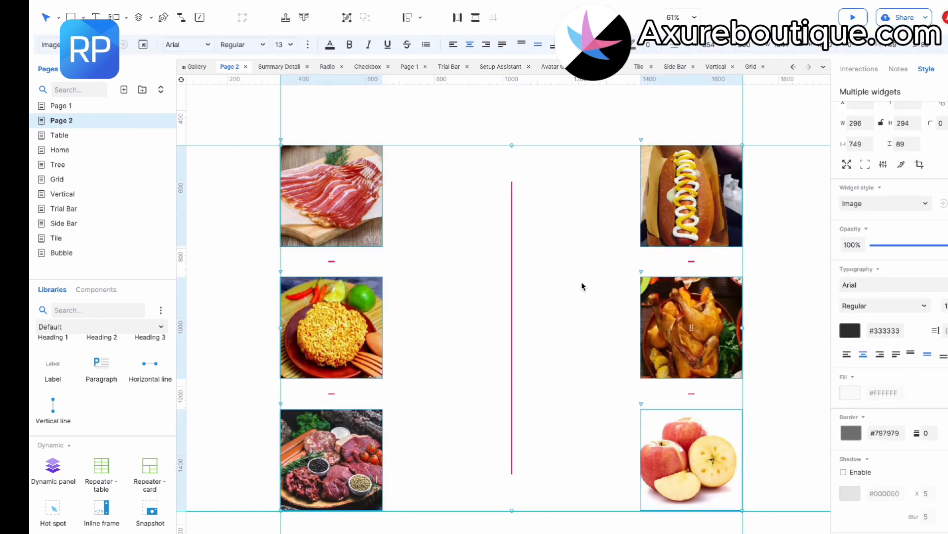
{"action": "left_click", "coordinate": [782, 259]}
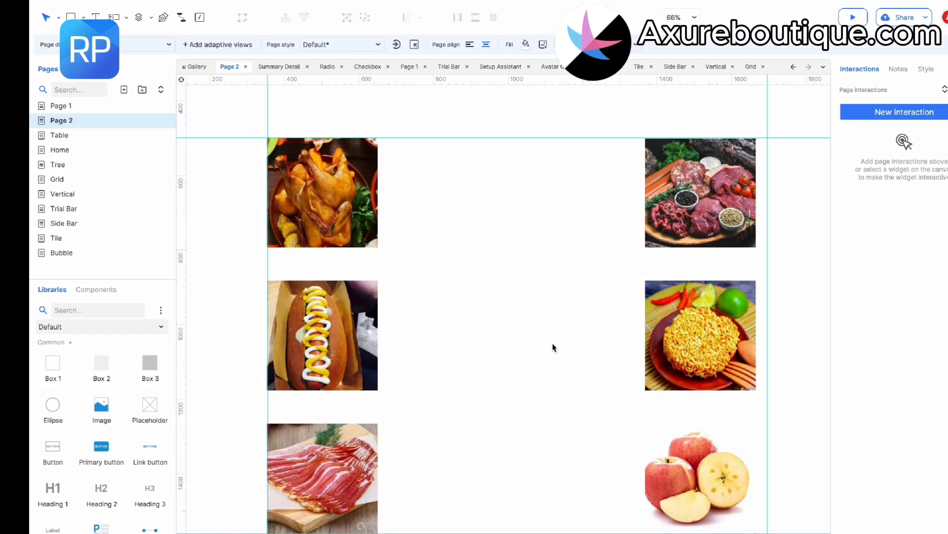
Step: Swap the grid positions of the hot dog and noodles images, and of the roast chicken and hot dog images
{"action": "left_click", "coordinate": [340, 349]}
{"action": "left_click", "coordinate": [701, 334], "text": "shift"}
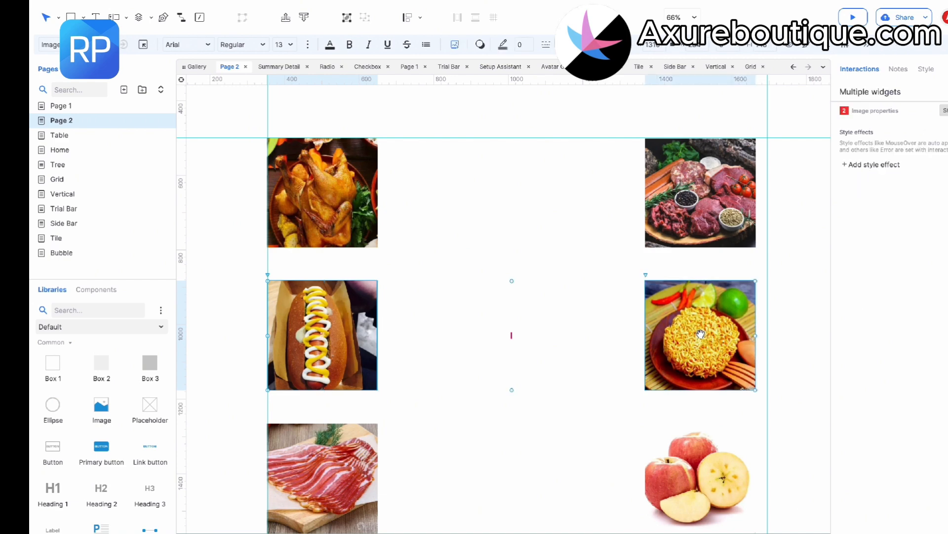
{"action": "left_click_drag", "start_coordinate": [700, 334], "coordinate": [329, 341]}
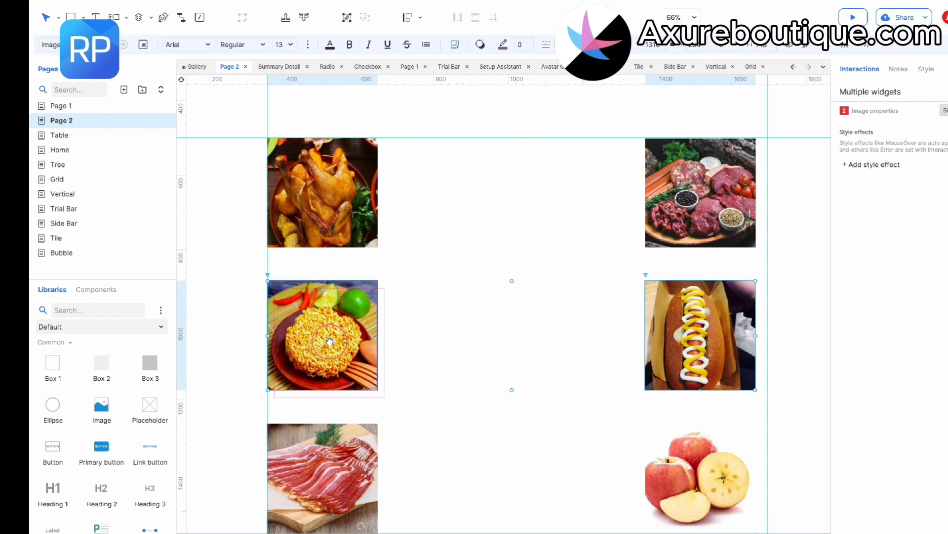
{"action": "left_click", "coordinate": [324, 189], "text": "shift"}
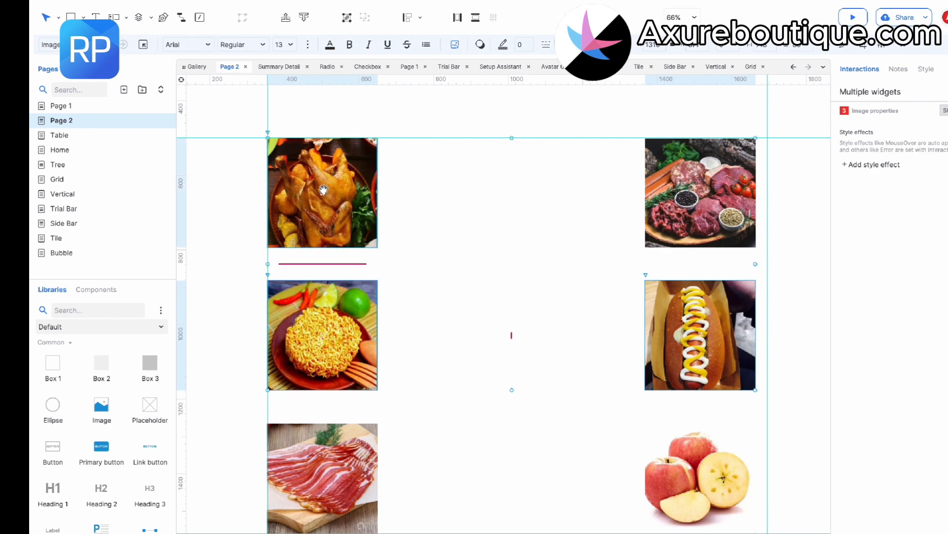
{"action": "left_click_drag", "start_coordinate": [324, 189], "coordinate": [697, 341]}
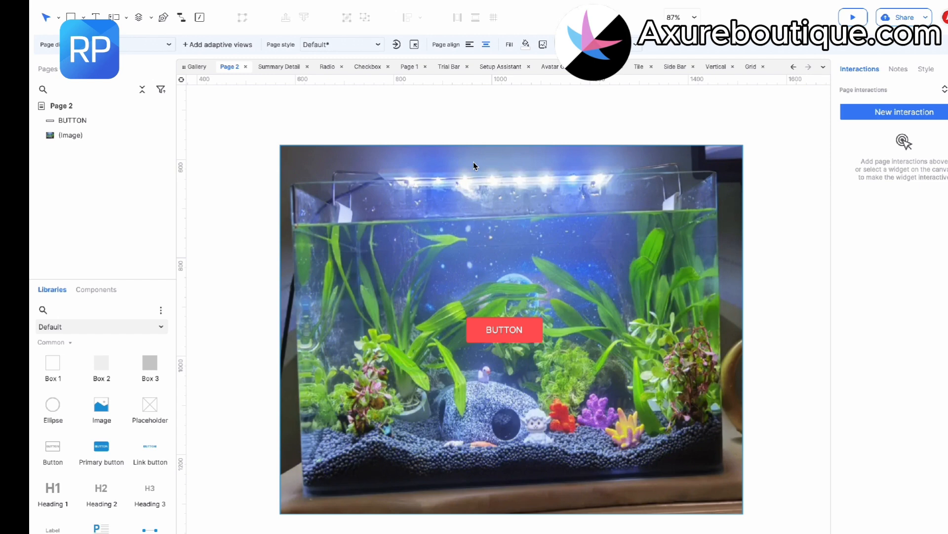
Step: Enable Widget blur with radius 4 on the red BUTTON over the aquarium image
{"action": "left_click", "coordinate": [493, 330]}
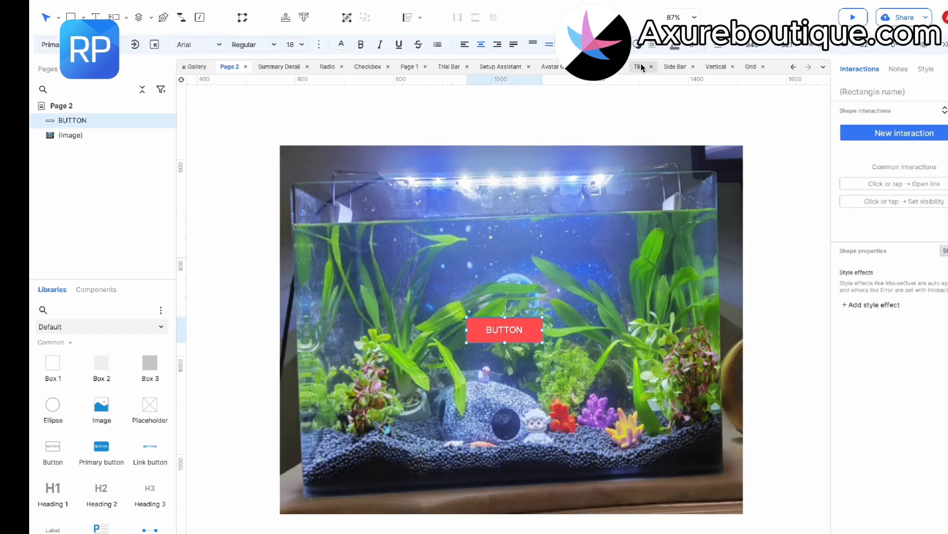
{"action": "left_click", "coordinate": [651, 45]}
{"action": "left_click", "coordinate": [659, 78]}
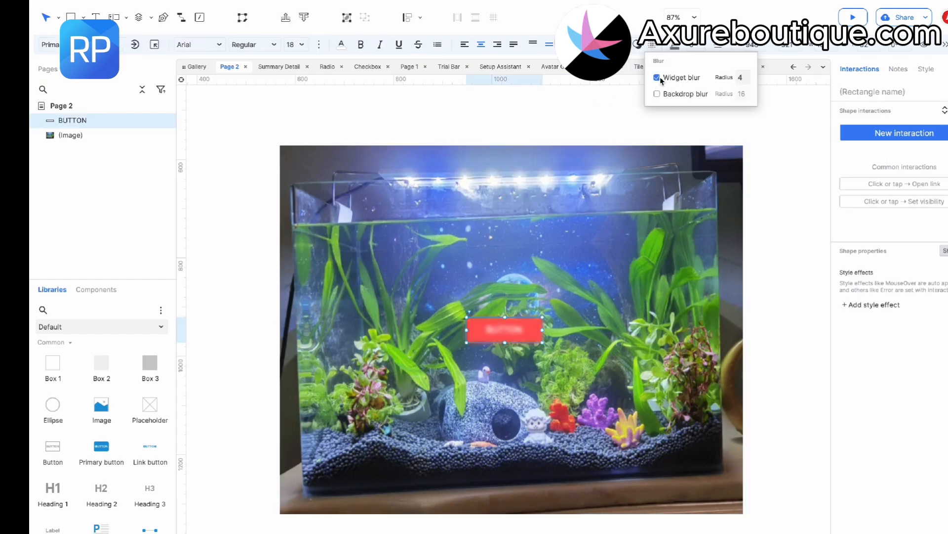
{"action": "left_click", "coordinate": [554, 258]}
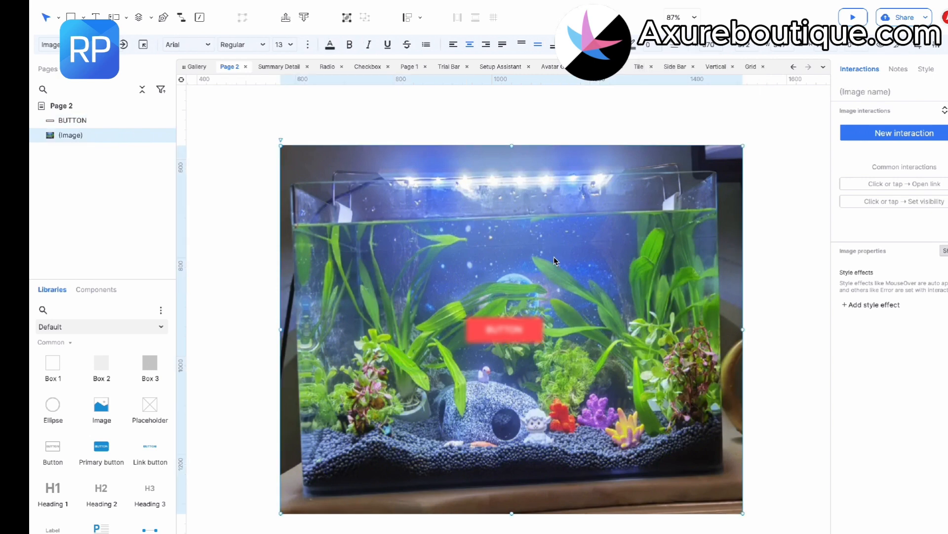
Step: Group the red BUTTON with the aquarium image and enable Widget blur with radius 4 on the group
{"action": "left_click", "coordinate": [497, 332], "text": "shift"}
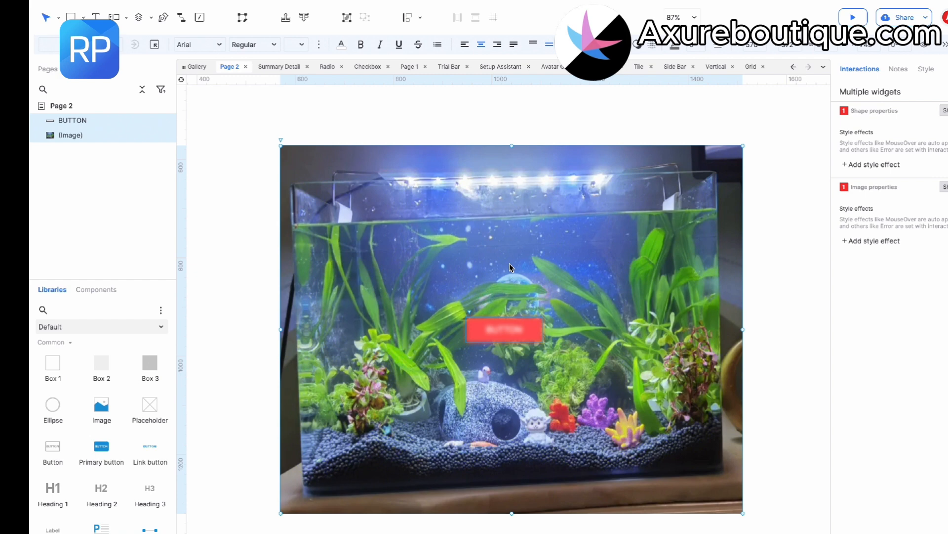
{"action": "key", "text": "ctrl+g"}
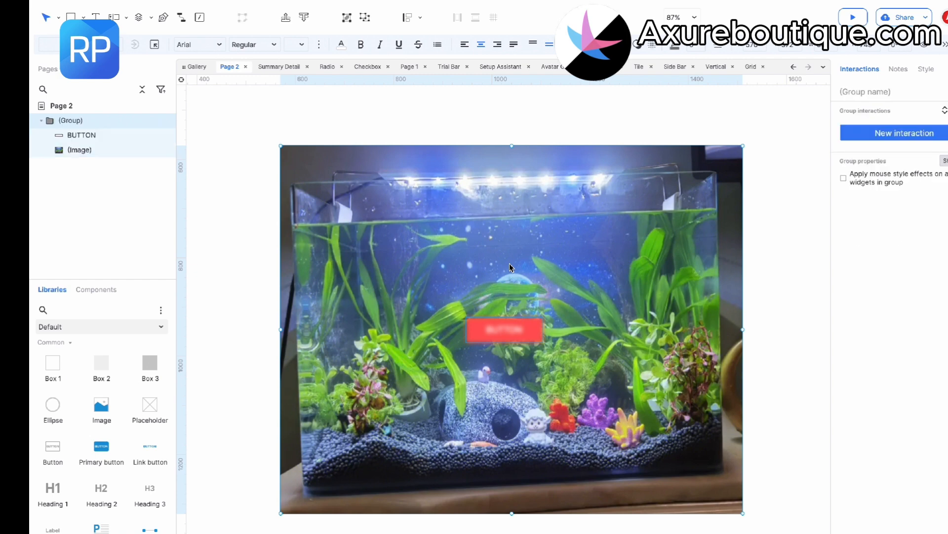
{"action": "left_click", "coordinate": [71, 121]}
{"action": "left_click", "coordinate": [70, 133]}
{"action": "left_click", "coordinate": [75, 123]}
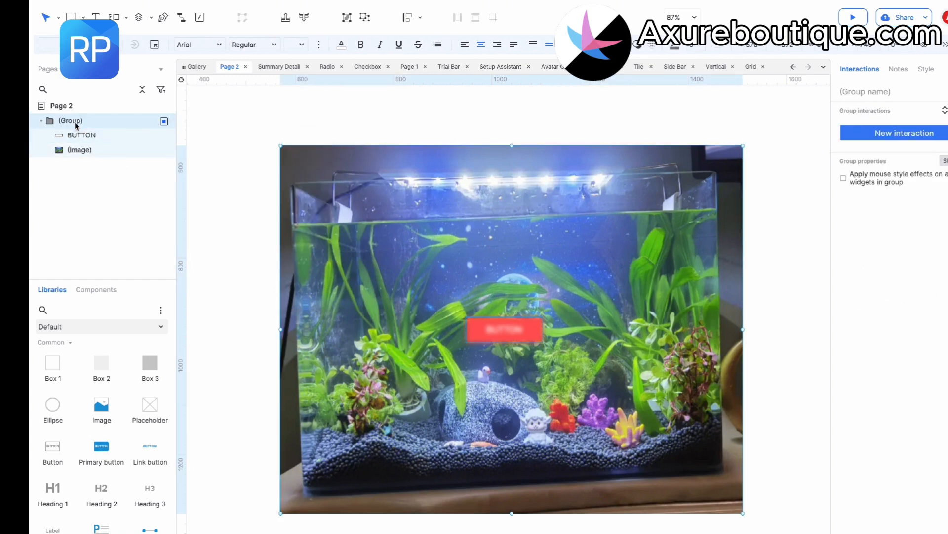
{"action": "left_click", "coordinate": [653, 44]}
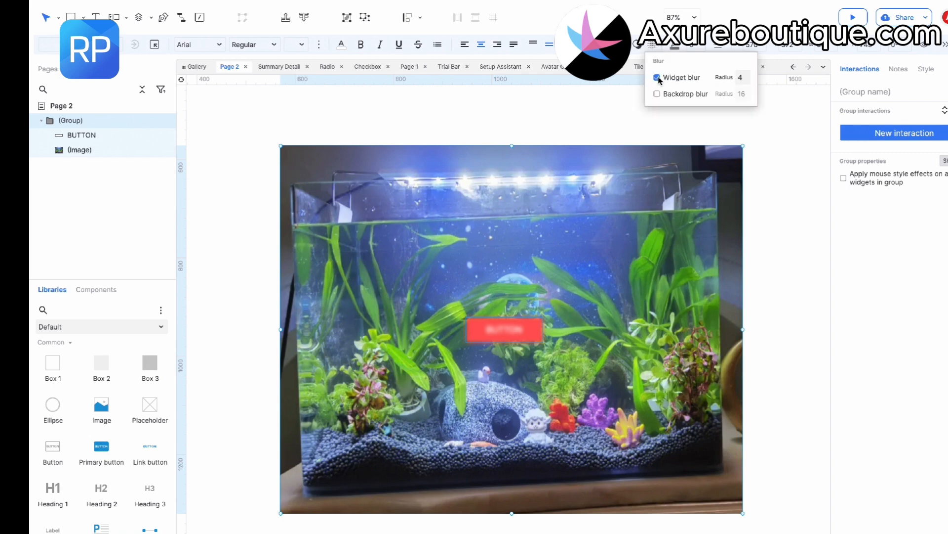
{"action": "left_click", "coordinate": [657, 77]}
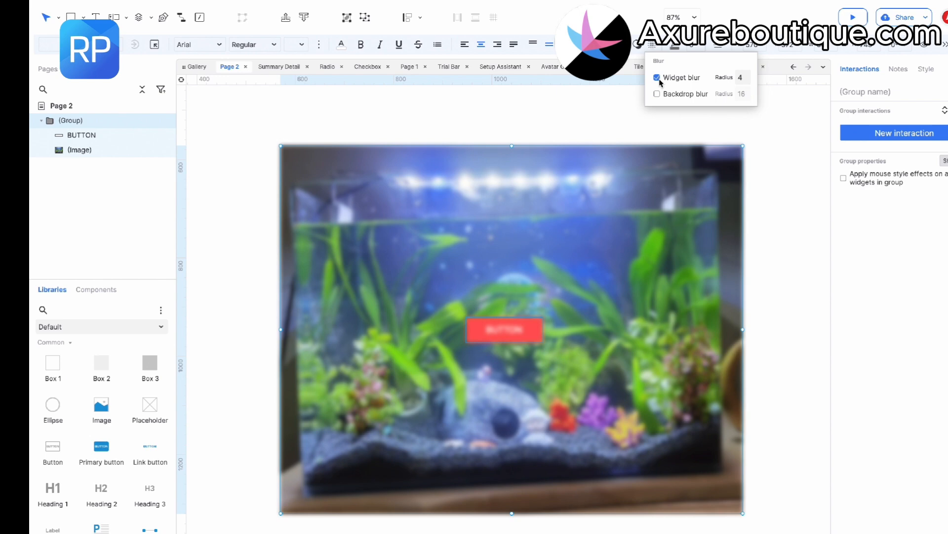
Step: Turn off Widget blur for the red BUTTON inside the group, leaving the aquarium image's blur on
{"action": "left_click", "coordinate": [522, 217]}
{"action": "left_click", "coordinate": [118, 135]}
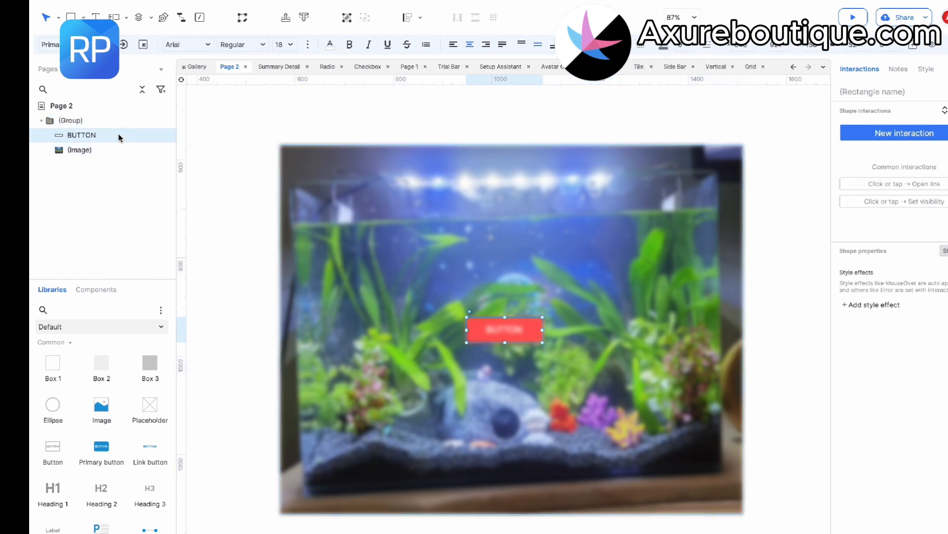
{"action": "left_click", "coordinate": [644, 47]}
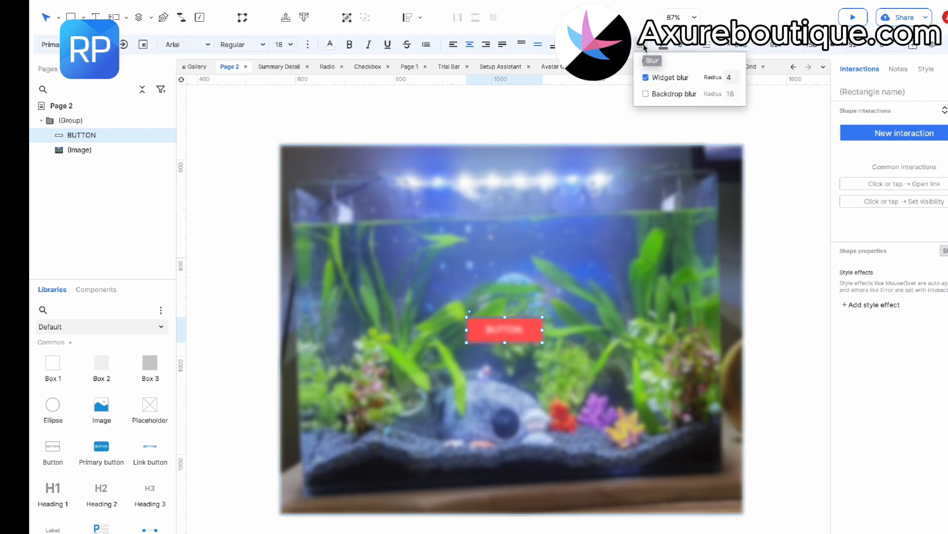
{"action": "left_click", "coordinate": [646, 78]}
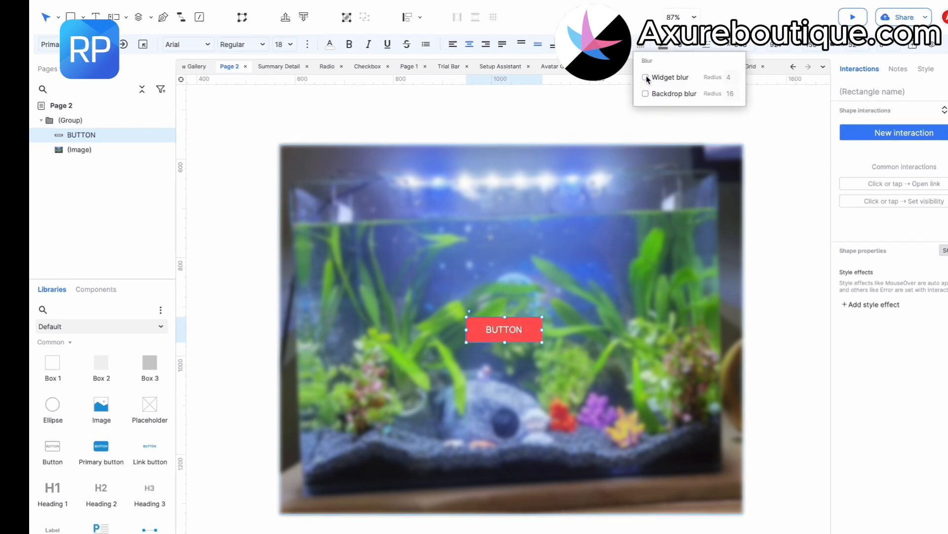